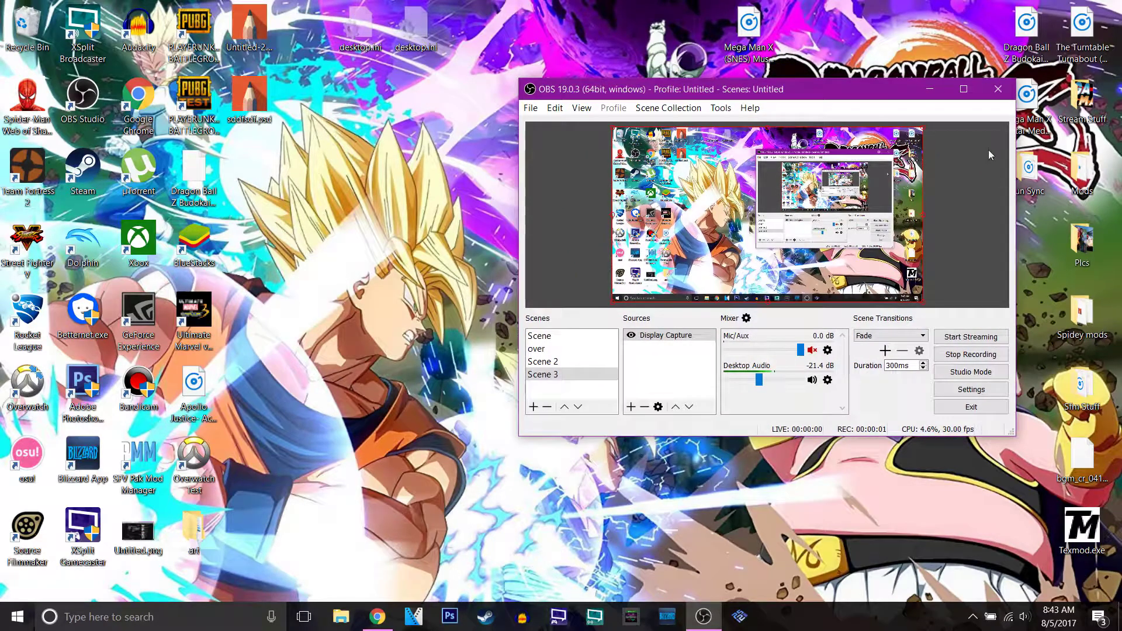
Minimize the OBS Studio window and open Audacity's Edit menu.
left_click(929, 89)
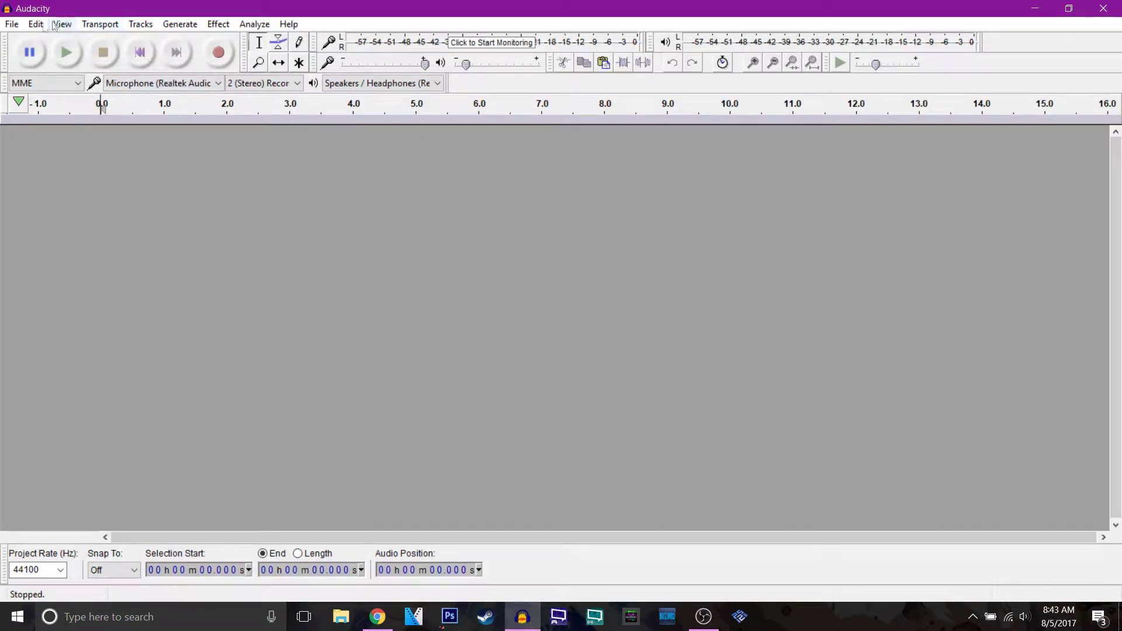
left_click(36, 24)
left_click(116, 366)
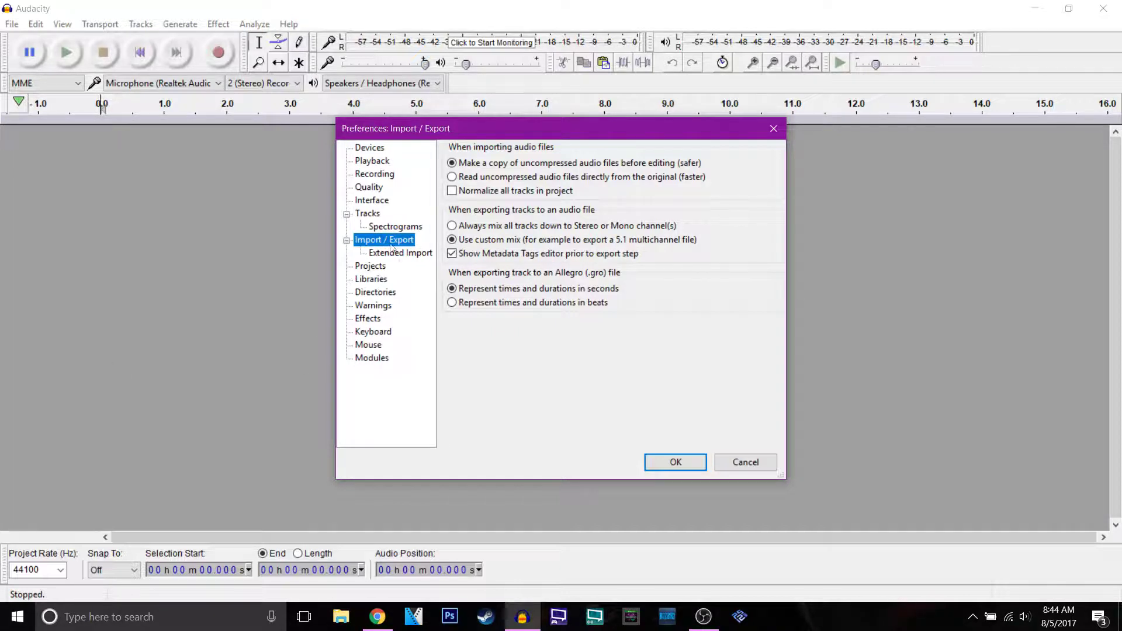
left_click(374, 189)
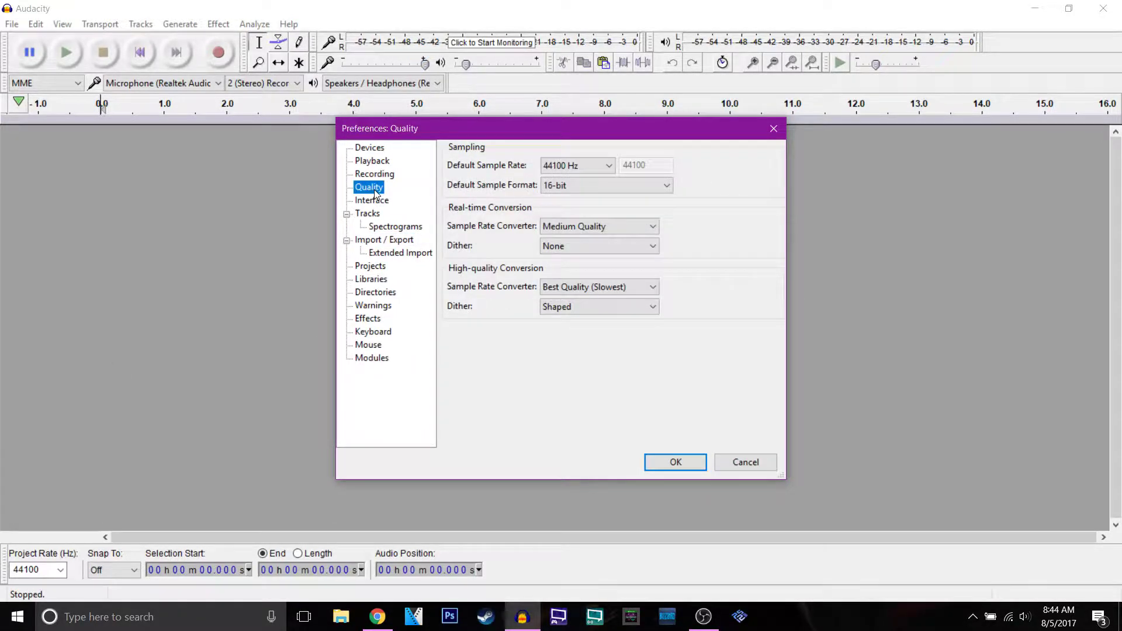
left_click(549, 186)
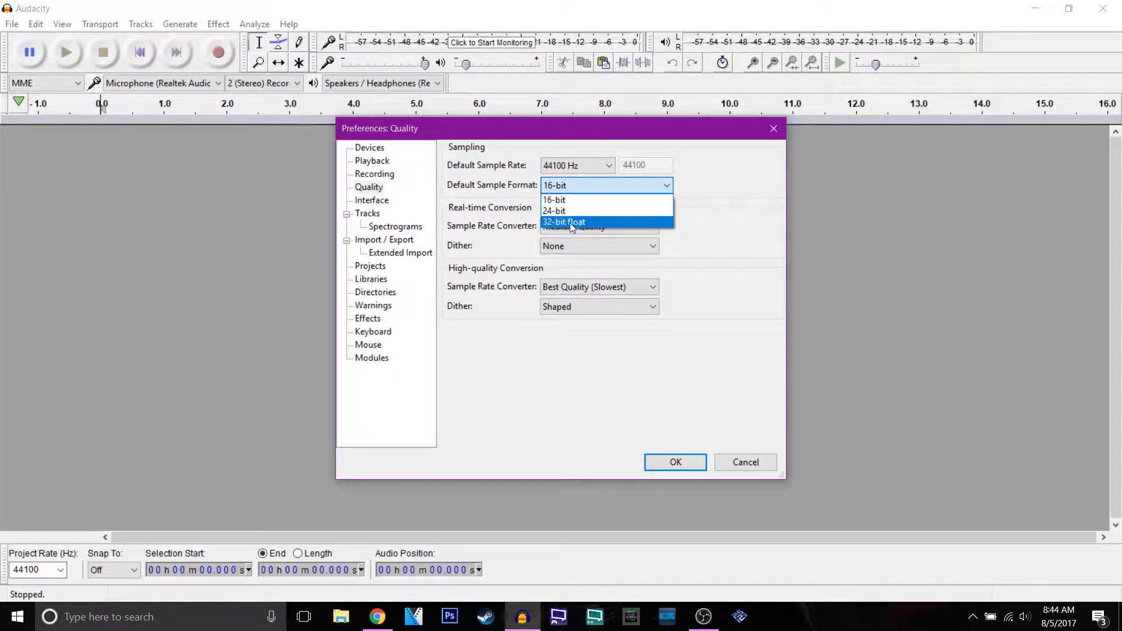
left_click(562, 202)
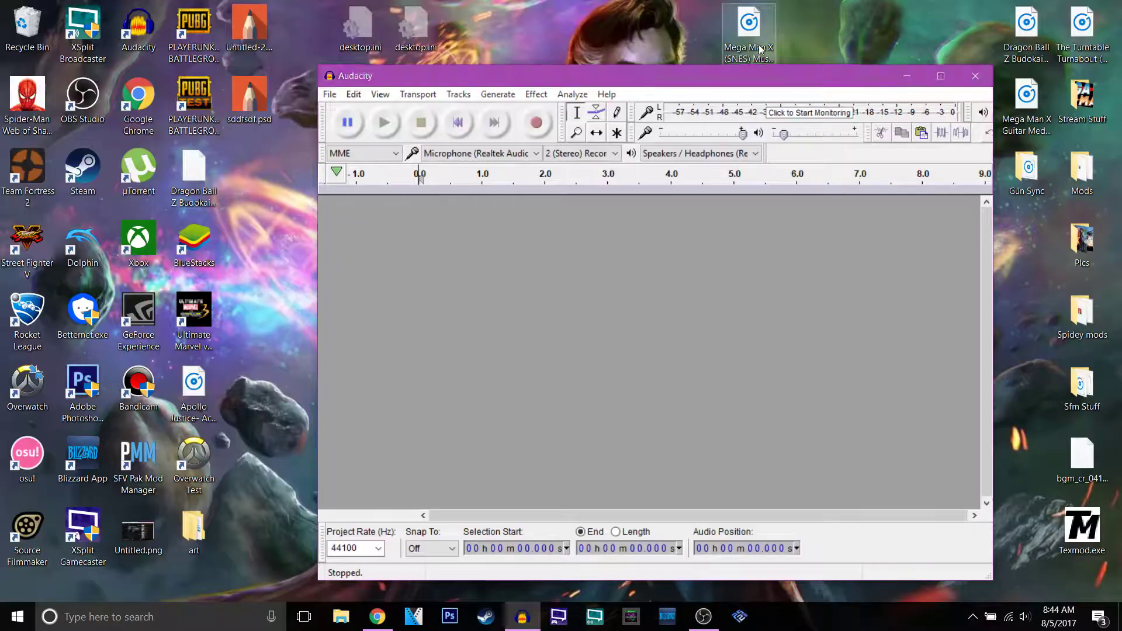
left_click_drag(750, 27, 429, 291)
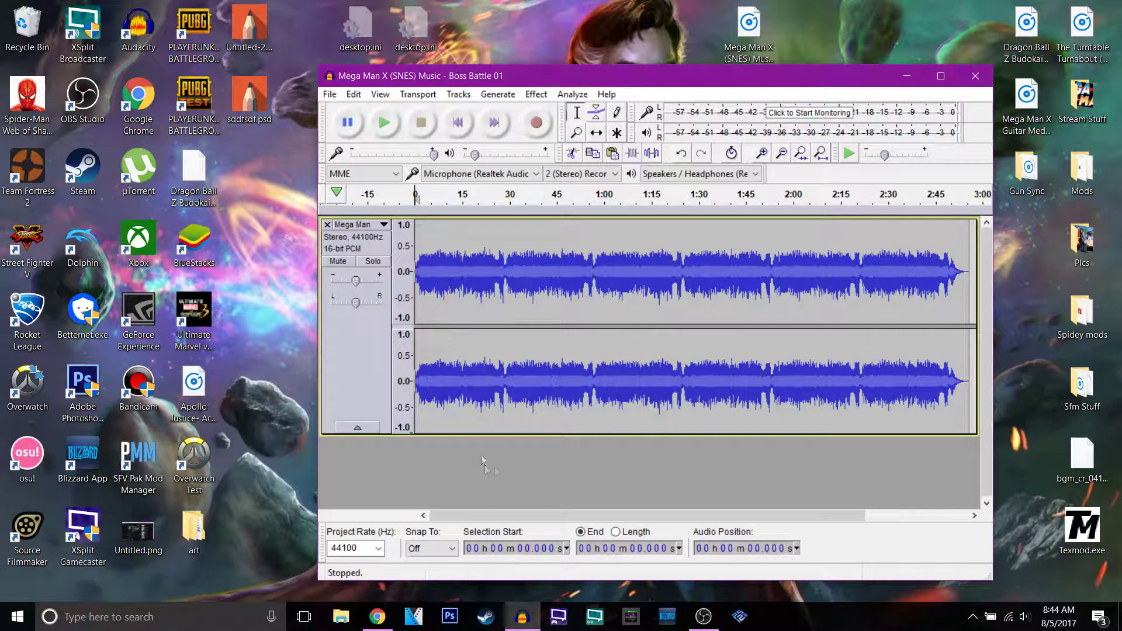
Set the project rate to 48000 Hz and import the exported 48000 Hz Mega Man X song.
left_click(940, 76)
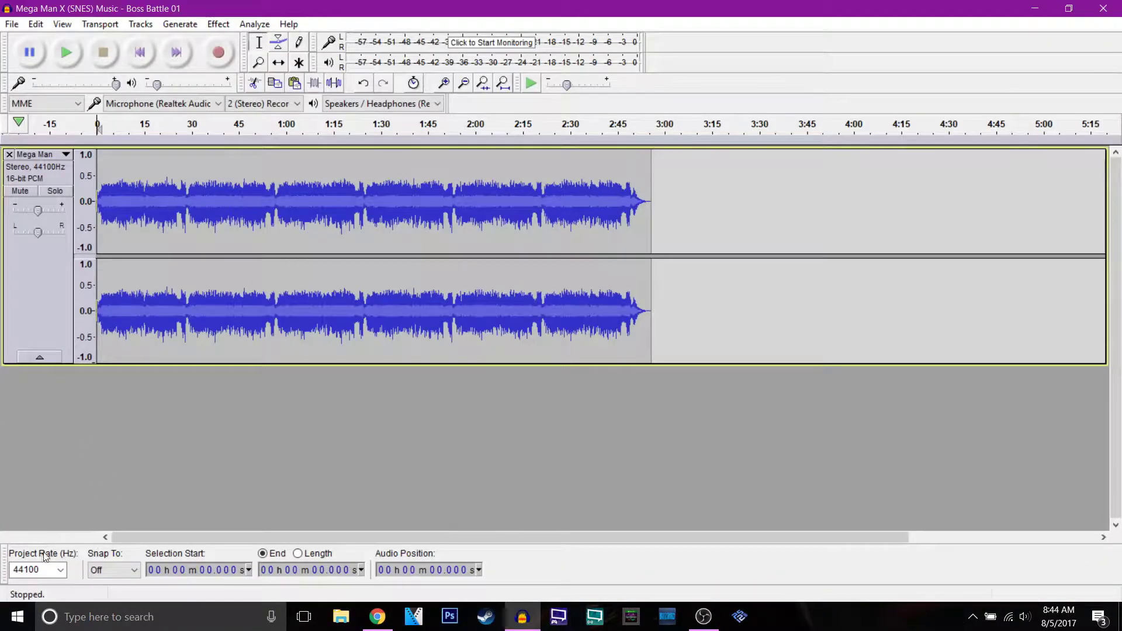
left_click(46, 570)
left_click(33, 496)
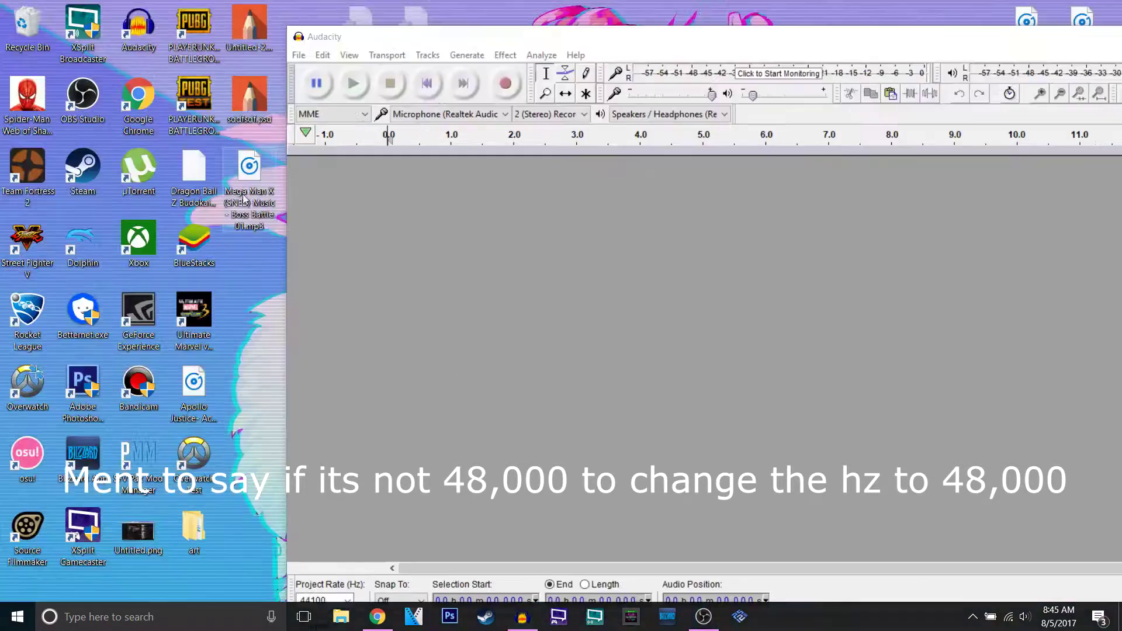
left_click_drag(471, 301, 455, 300)
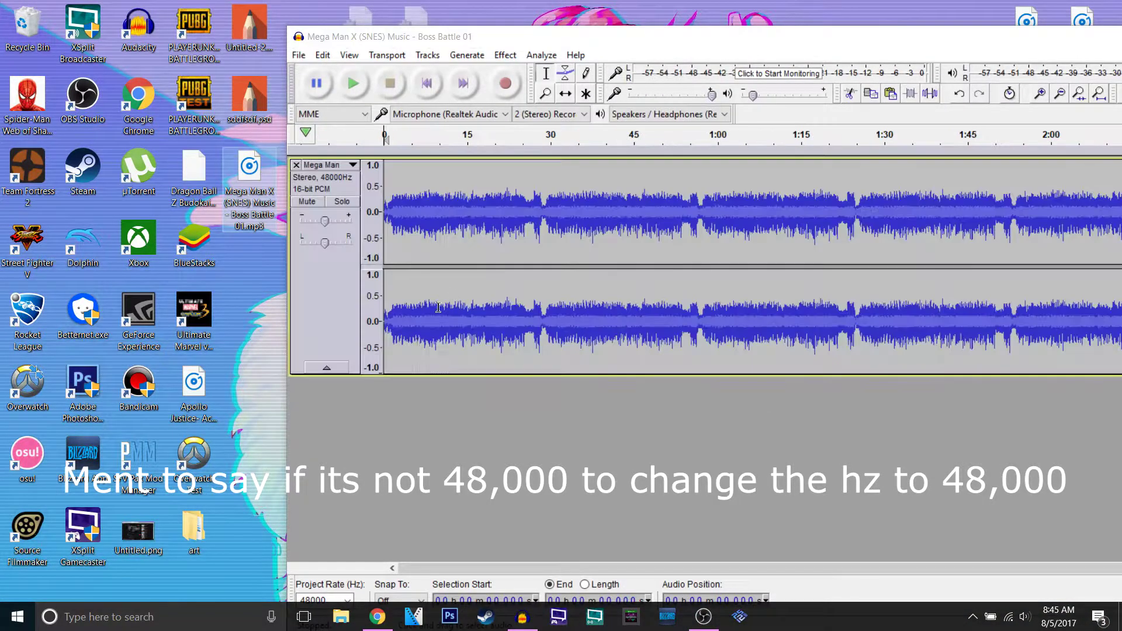
double_click(520, 36)
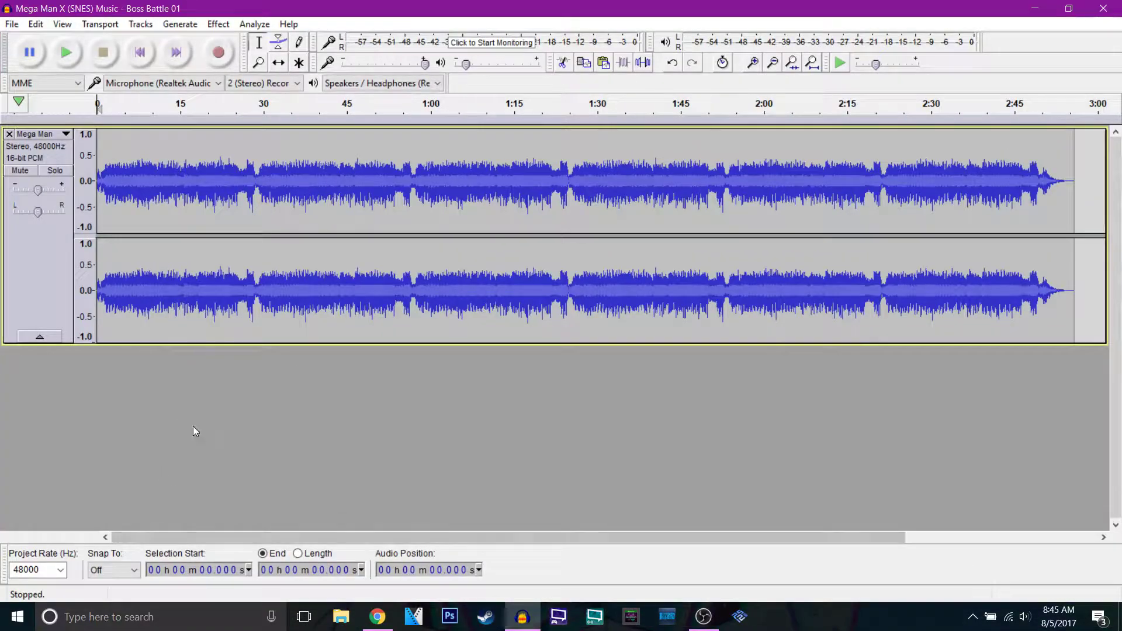
Add four empty stereo tracks below the song and bring up the Export Audio dialog.
left_click(140, 24)
mouse_move(152, 46)
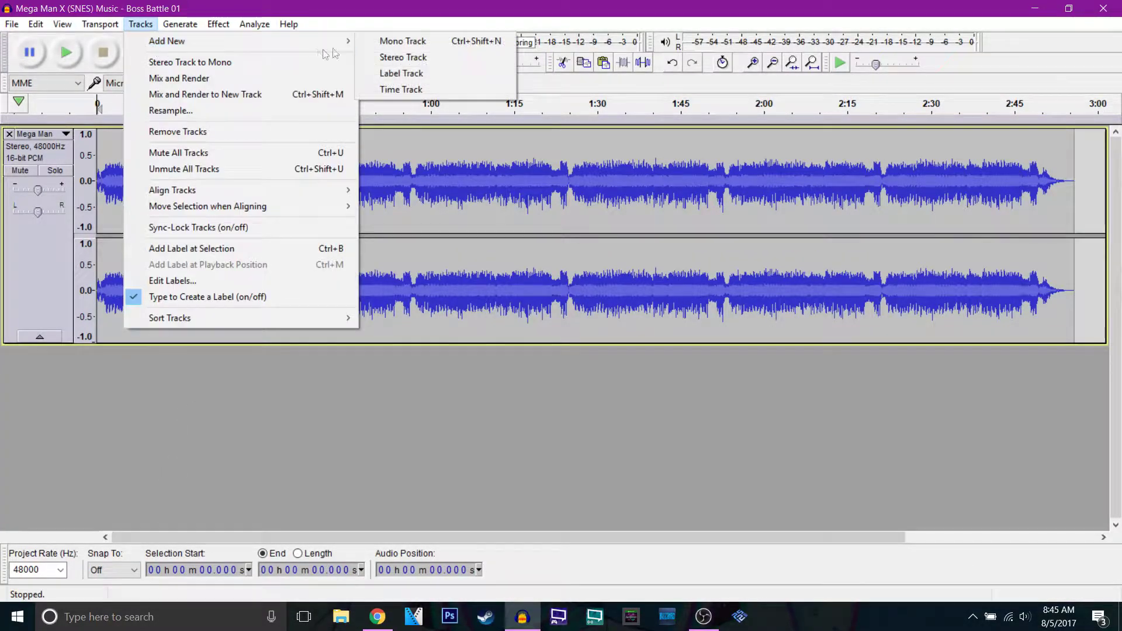
left_click(392, 63)
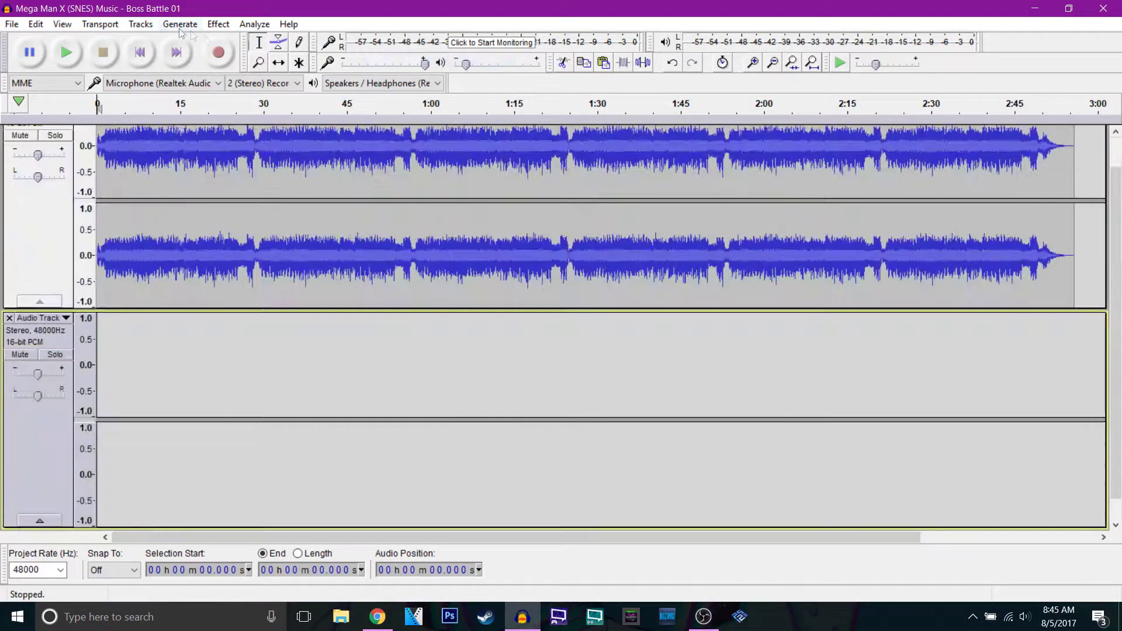
left_click(140, 24)
mouse_move(348, 42)
left_click(397, 57)
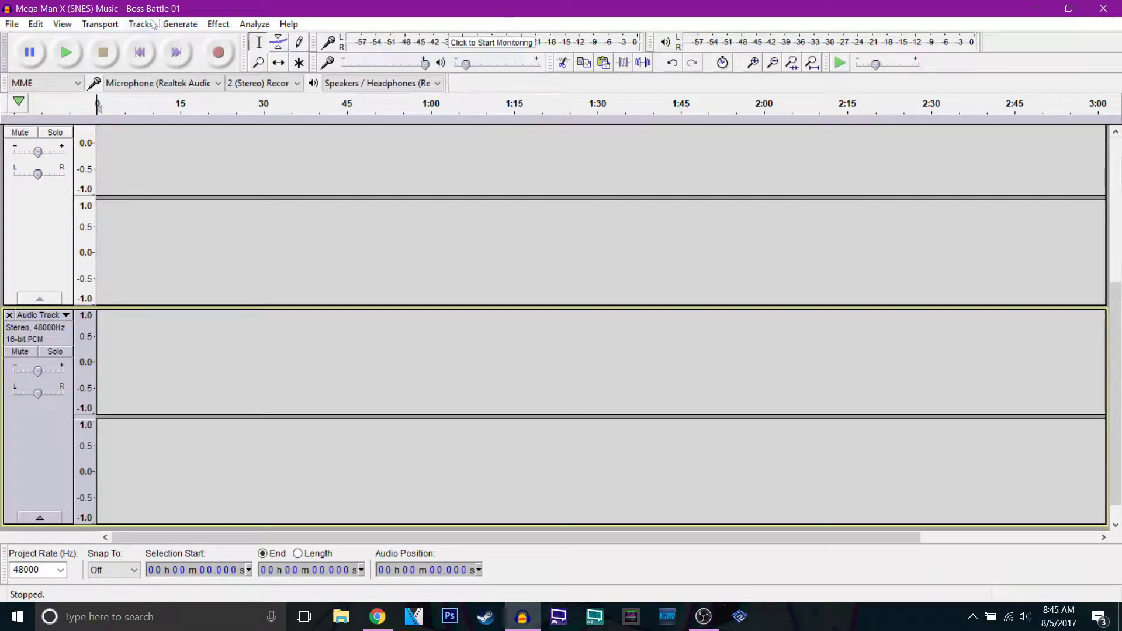
left_click(140, 24)
mouse_move(170, 41)
left_click(397, 56)
left_click(140, 24)
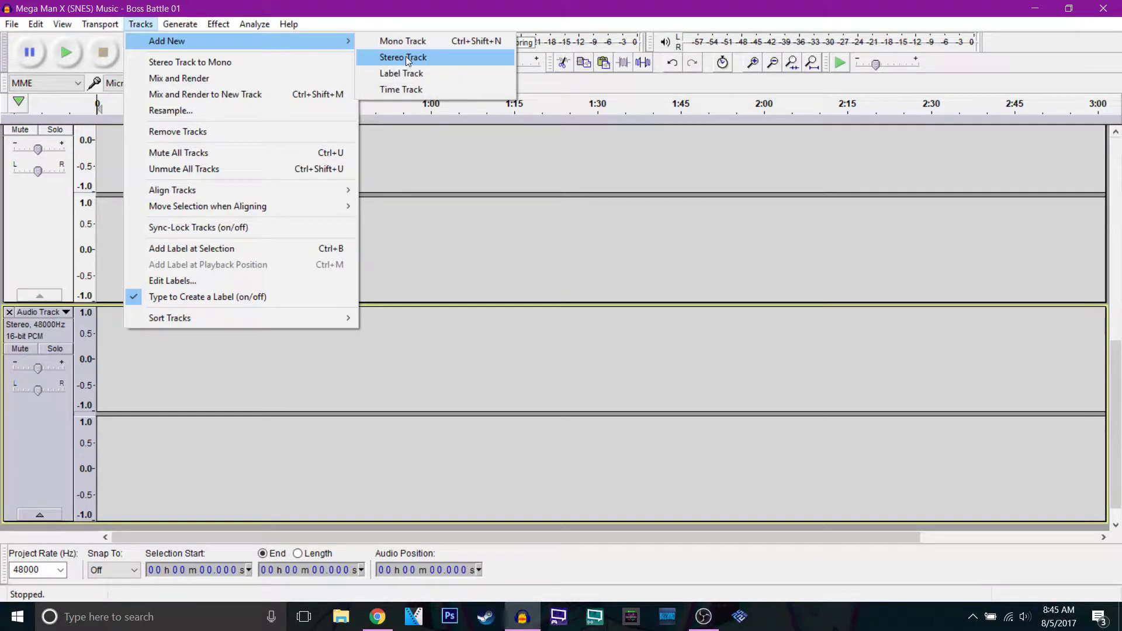
left_click(397, 56)
key("ctrl+shift+e")
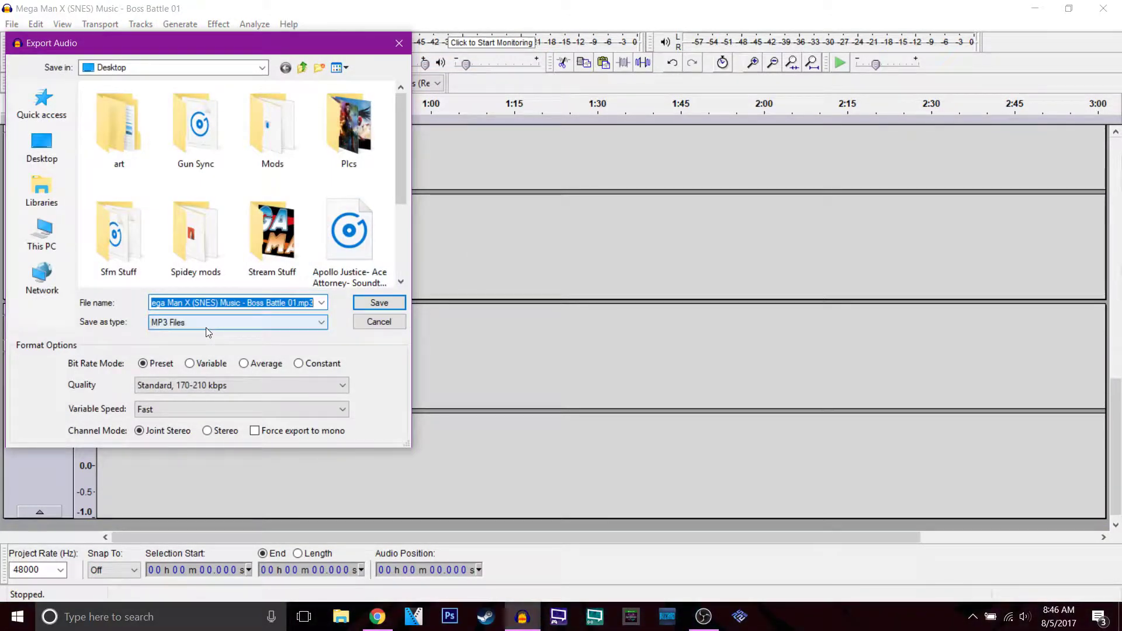
Export as Ogg Vorbis at quality 10 with the mix mapped to 6 output channels.
left_click(206, 329)
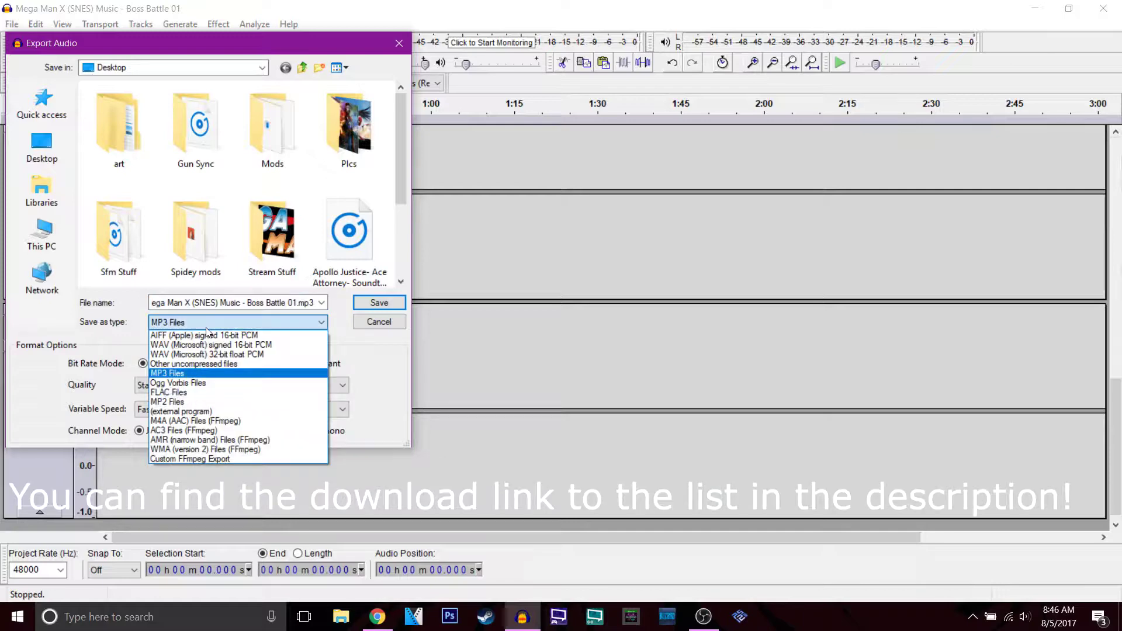
left_click(185, 384)
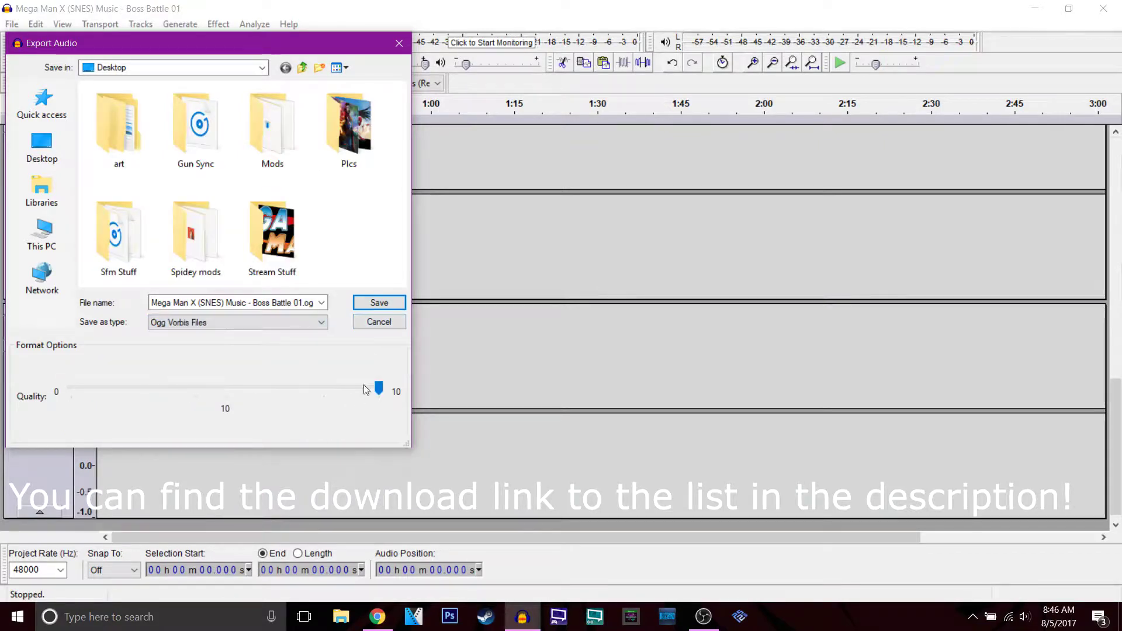
mouse_move(377, 389)
left_mouse_down()
mouse_move(226, 389)
mouse_move(381, 387)
left_mouse_up()
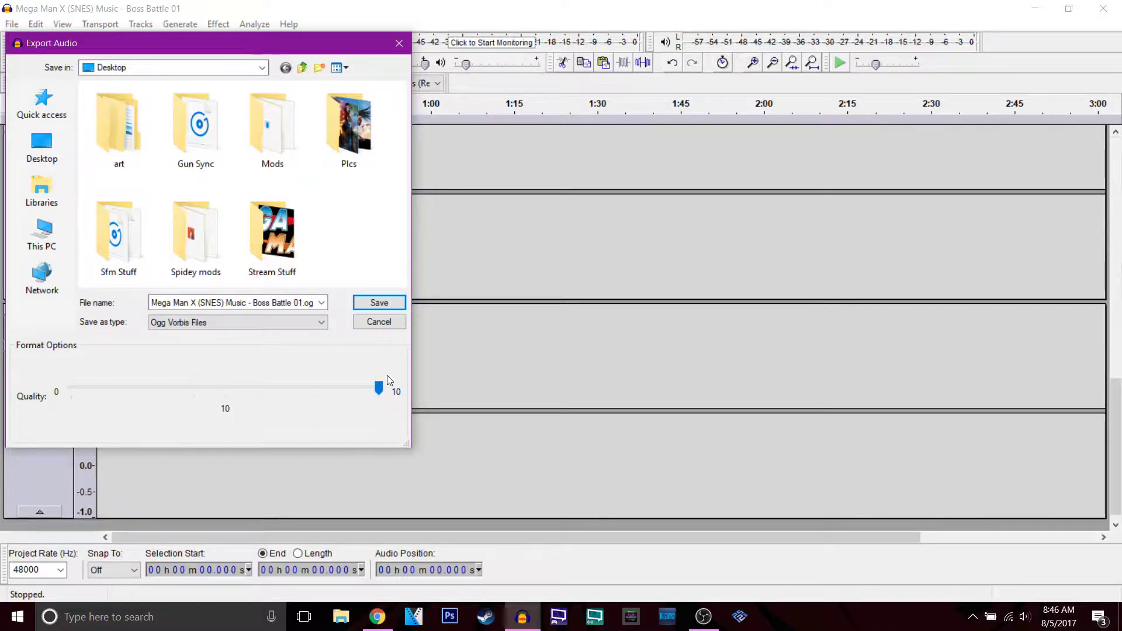
left_click(378, 303)
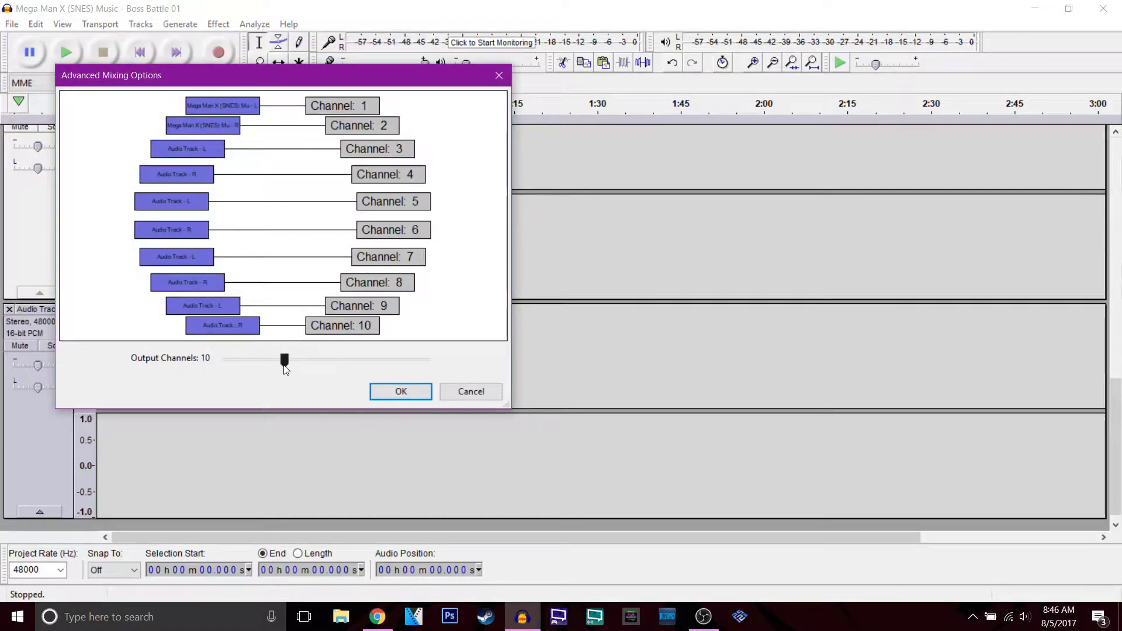
left_click_drag(284, 368, 260, 372)
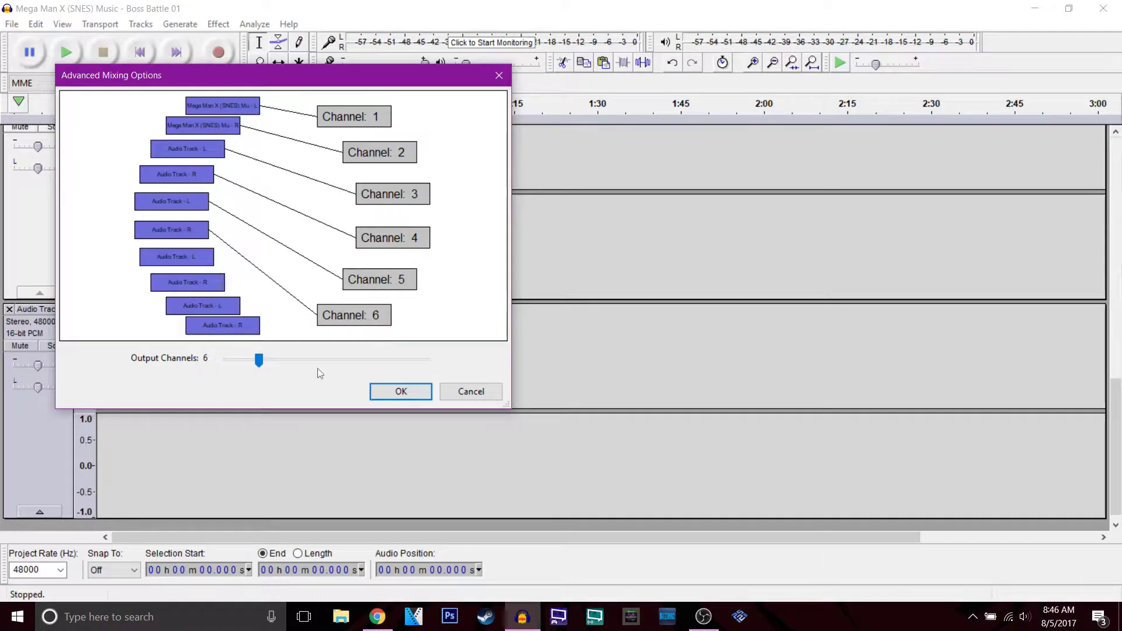
Confirm the 6-channel mix, clear the extra metadata tags, and add a Ver tag of 0002.
left_click(407, 396)
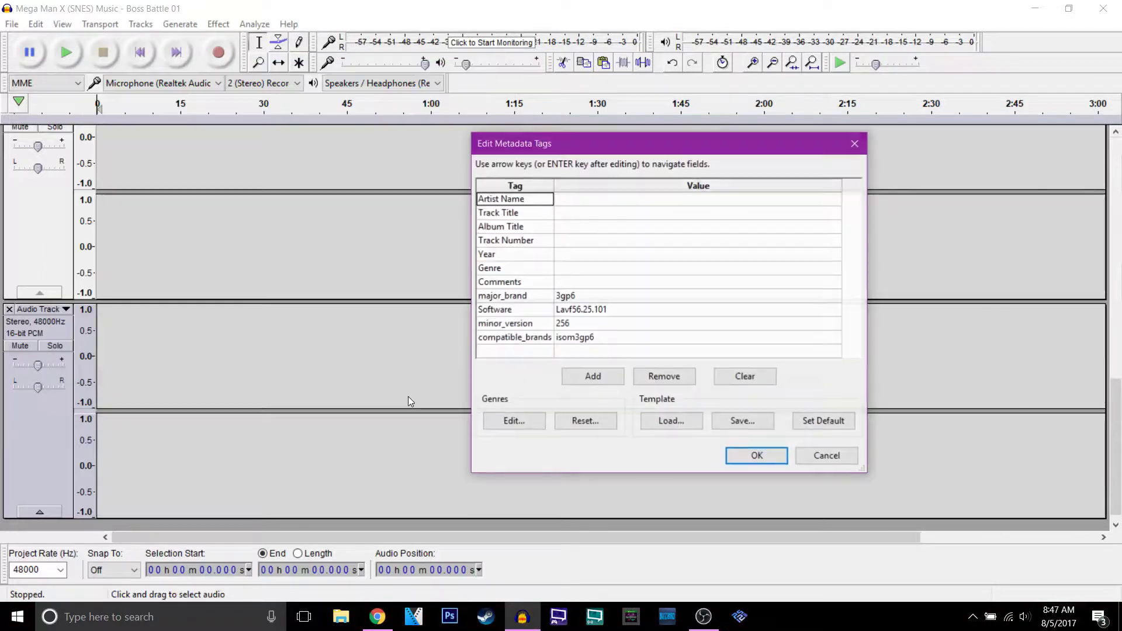
left_click(757, 382)
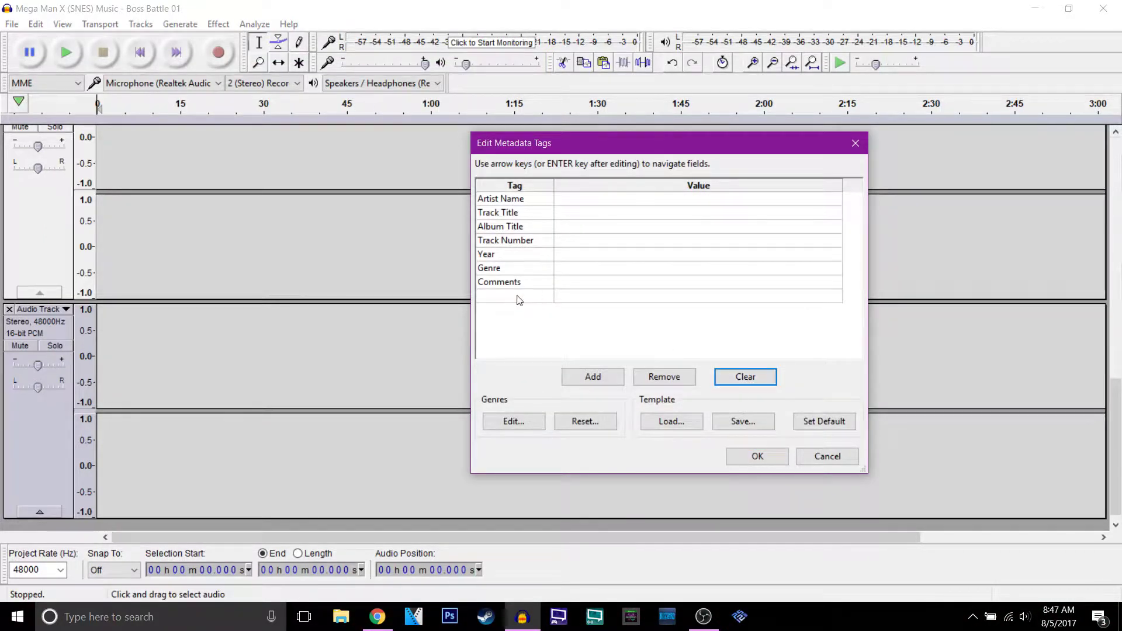
left_click(496, 301)
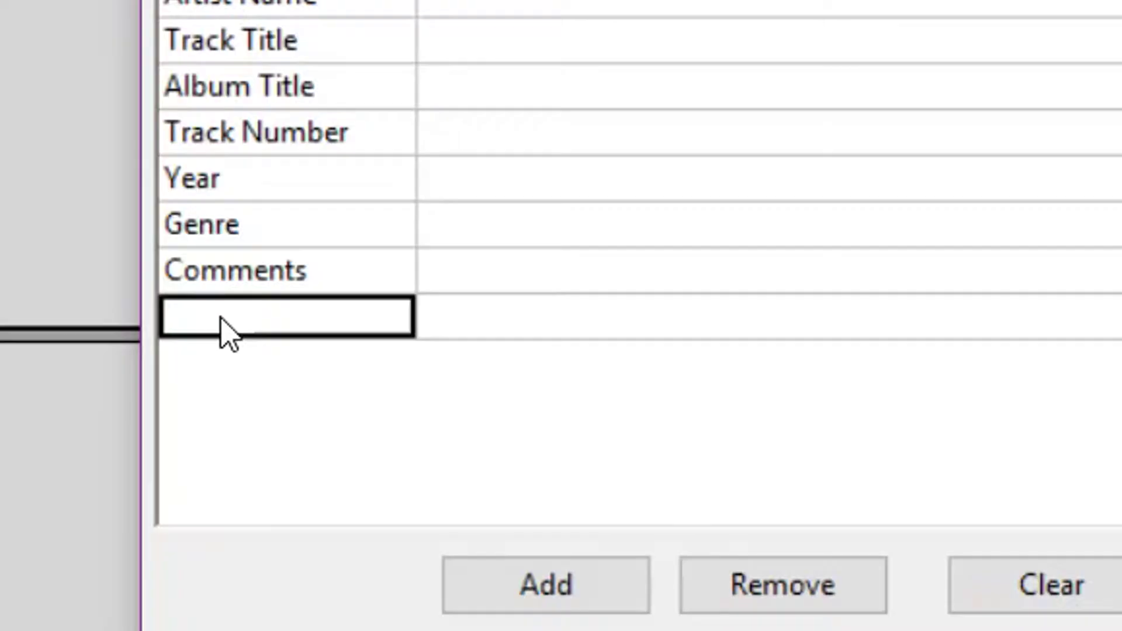
type("Ver")
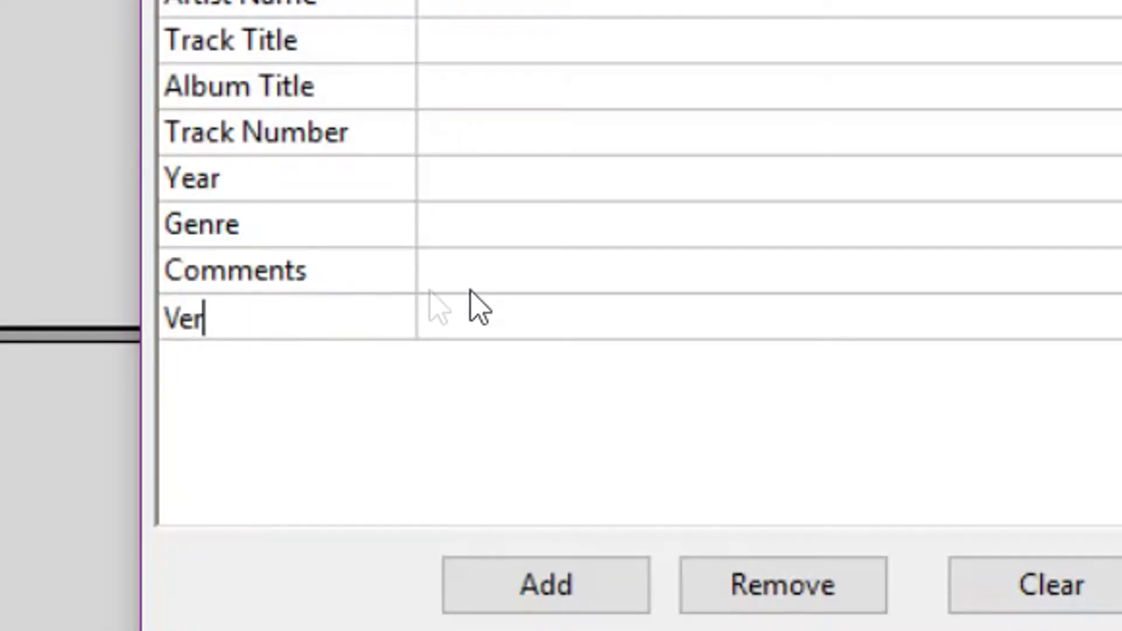
left_click(529, 332)
type("000")
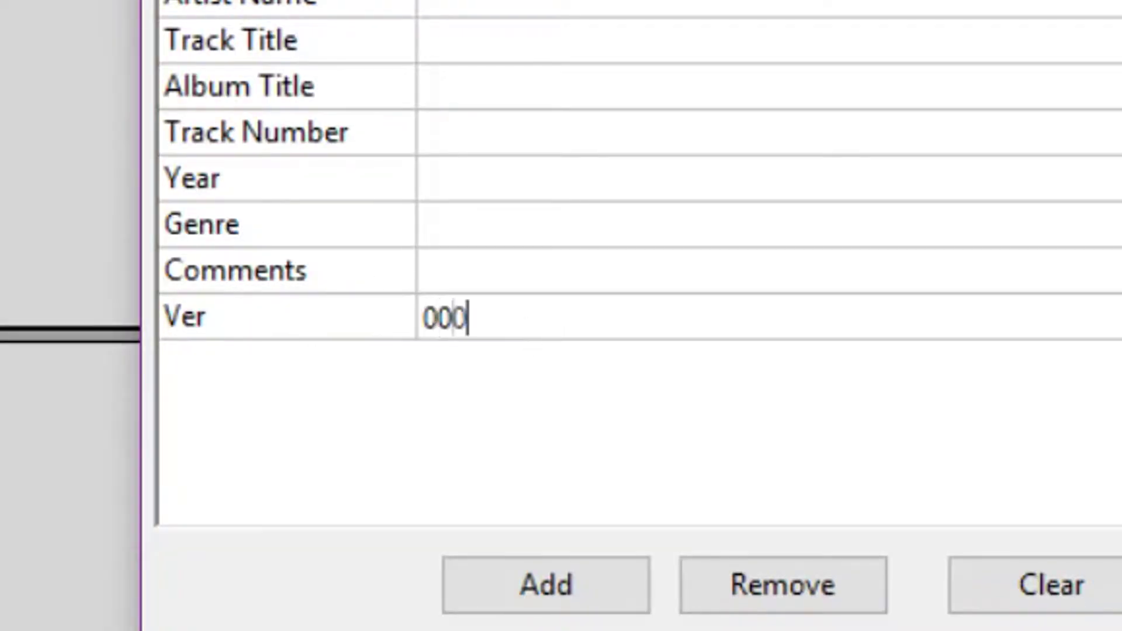
type("2")
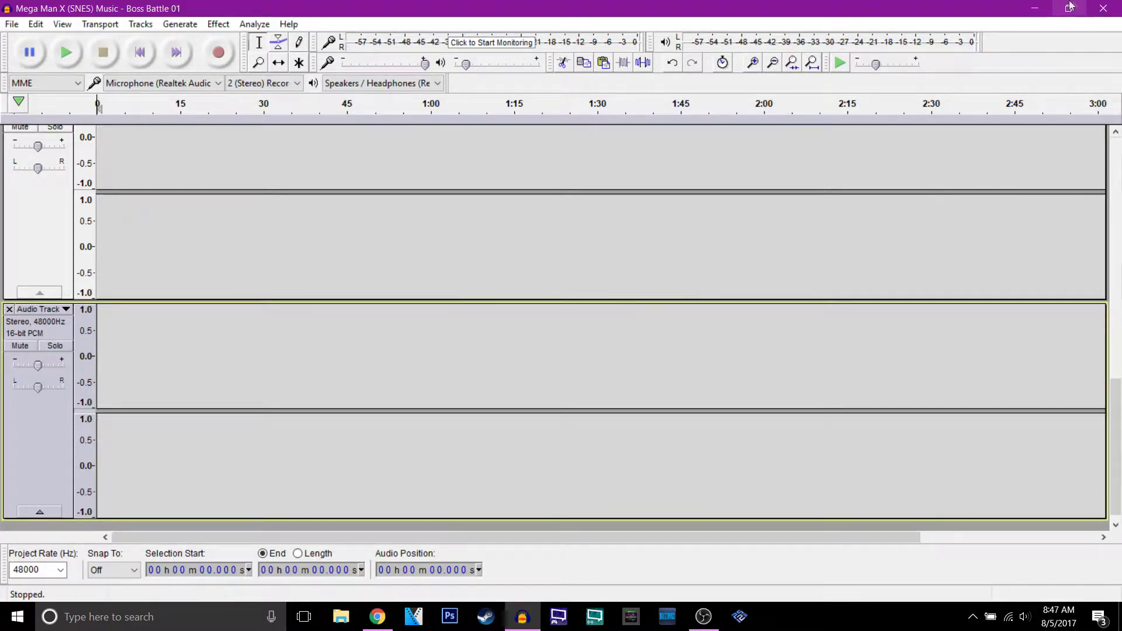
left_click(1035, 9)
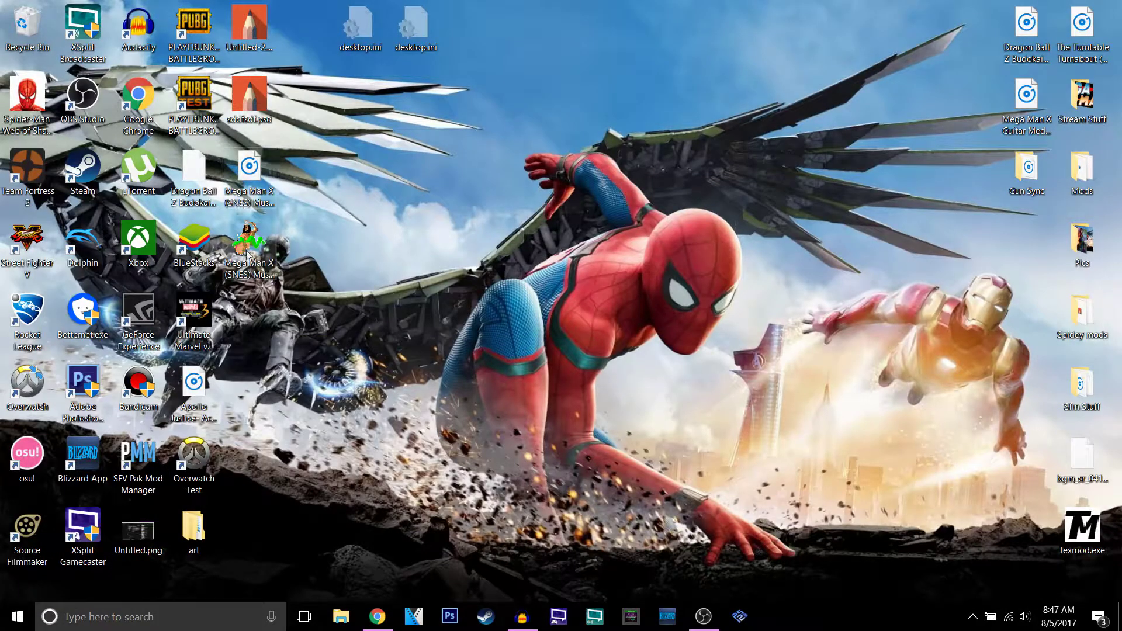
Open File Explorer on the DATA (D:) drive.
left_click(272, 264)
left_click(436, 246)
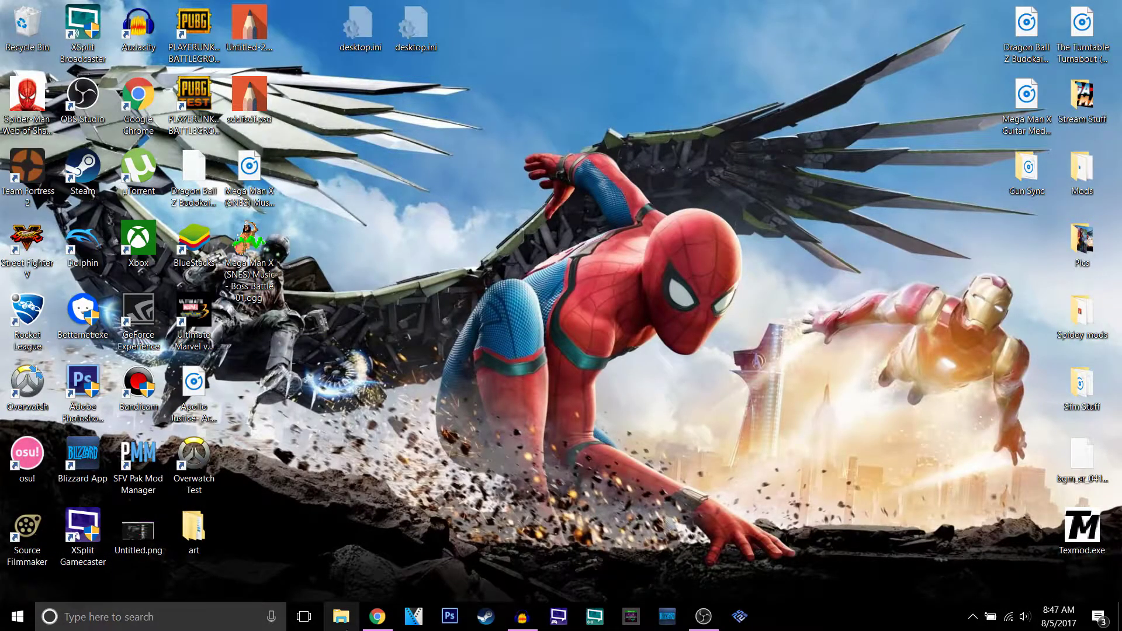
left_click(347, 628)
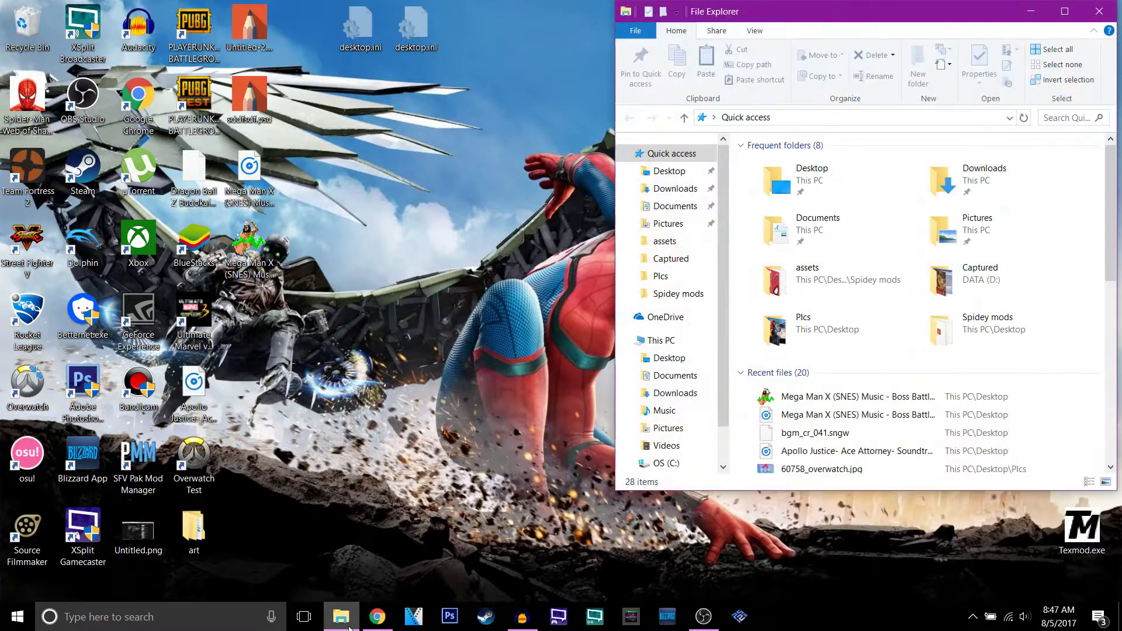
scroll(661, 409, "down", 1)
left_click(659, 435)
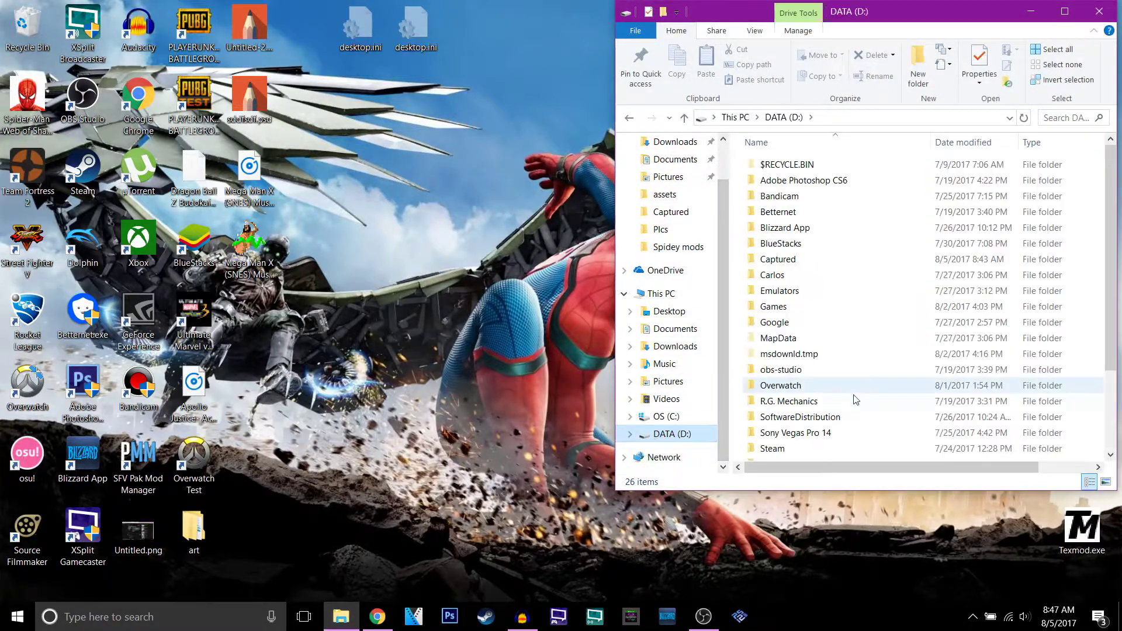
scroll(830, 421, "down", 1)
Navigate from SteamLibrary to the UMVC3 nativePCx64\sound\bgm\source folder.
double_click(810, 441)
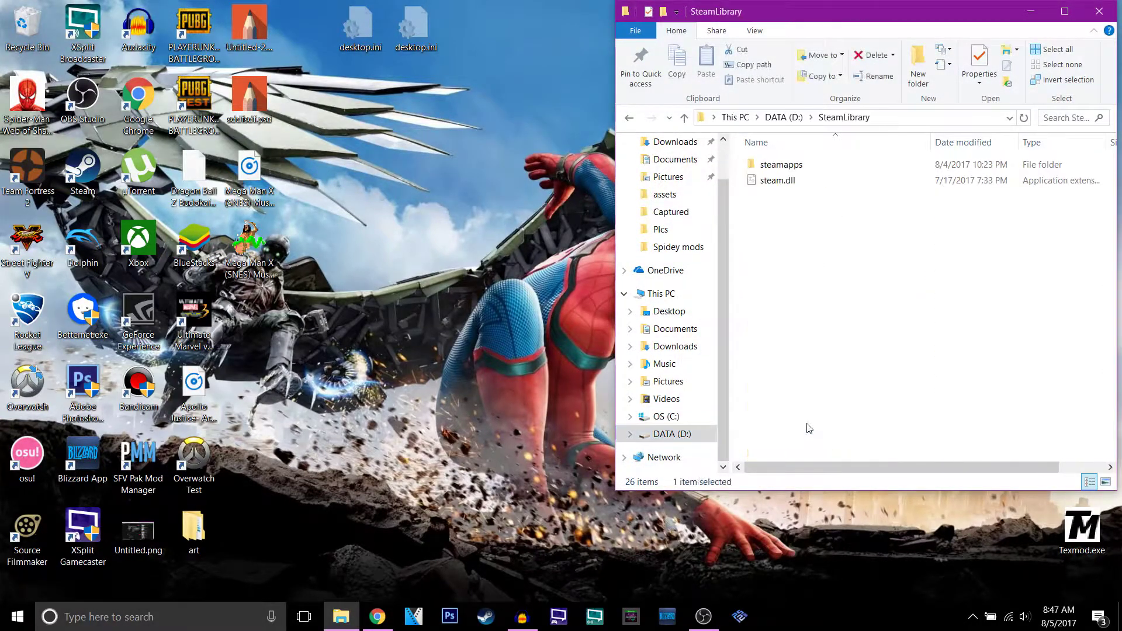
double_click(780, 164)
double_click(789, 165)
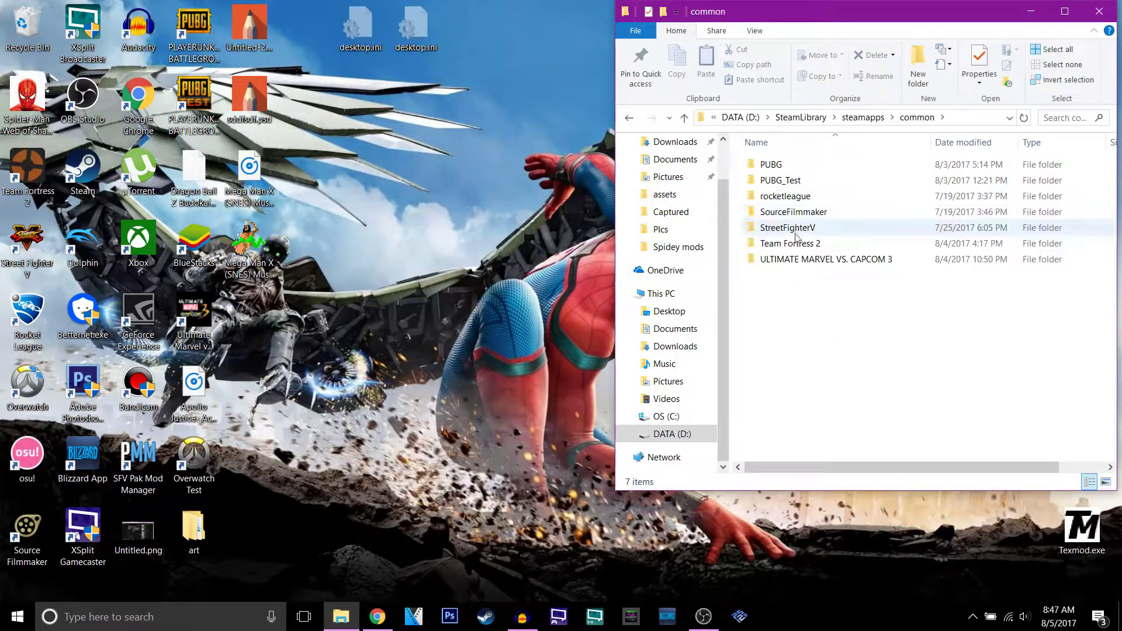
double_click(818, 259)
left_click_drag(779, 11, 455, 88)
double_click(484, 256)
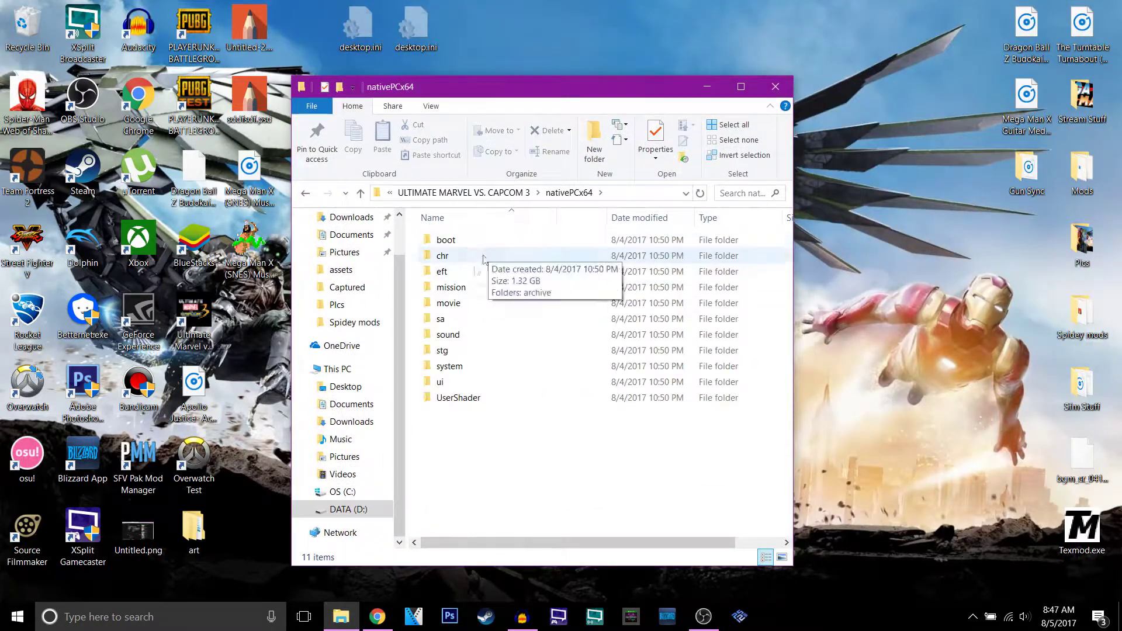
double_click(467, 335)
double_click(457, 241)
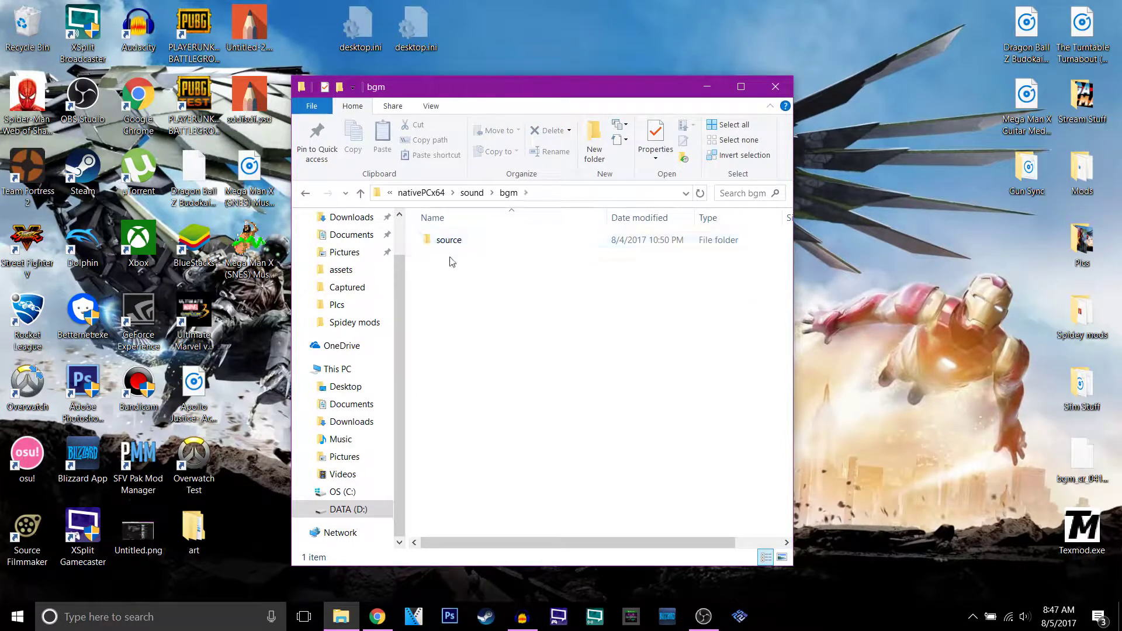
double_click(454, 241)
scroll(499, 480, "down", 1)
scroll(494, 479, "down", 20)
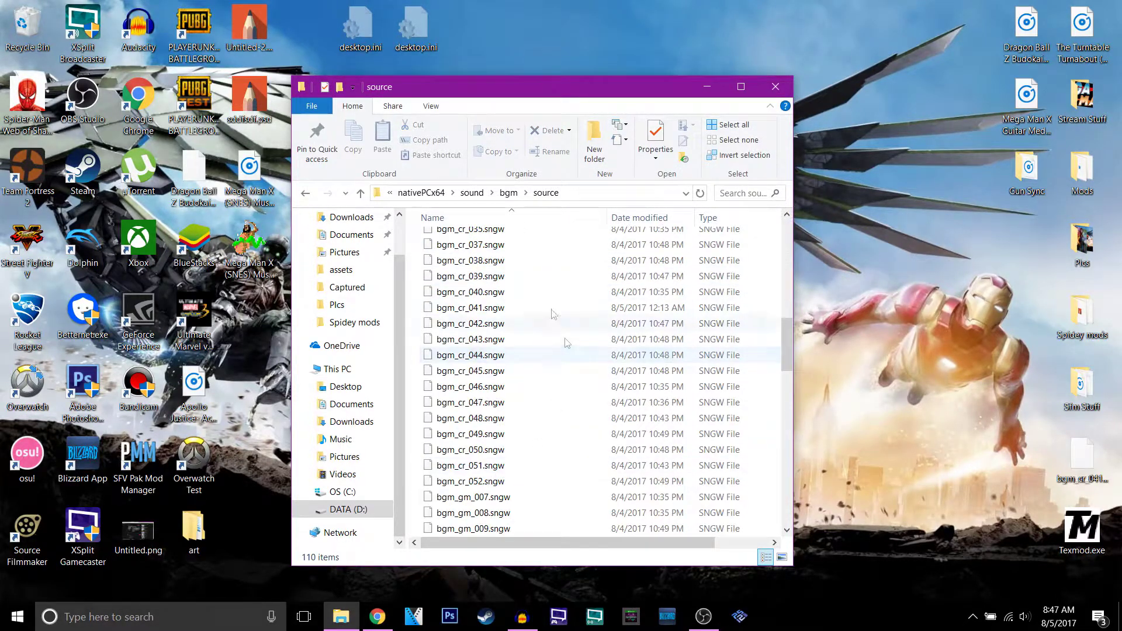
Create a new desktop folder named UMVC3 Music Backup.
right_click(925, 256)
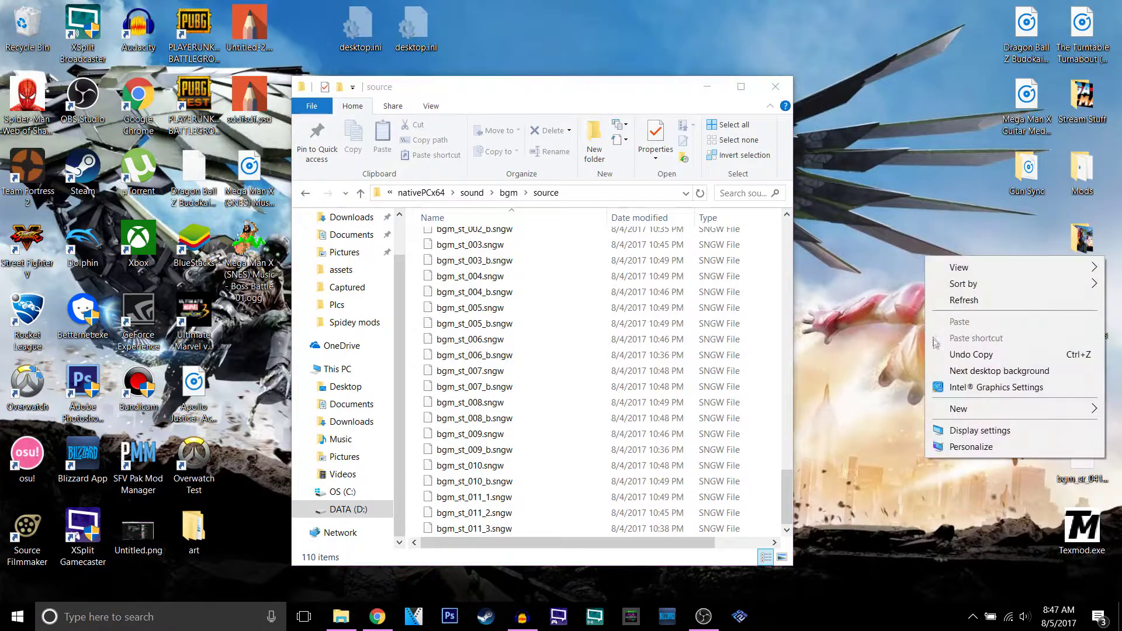
mouse_move(956, 408)
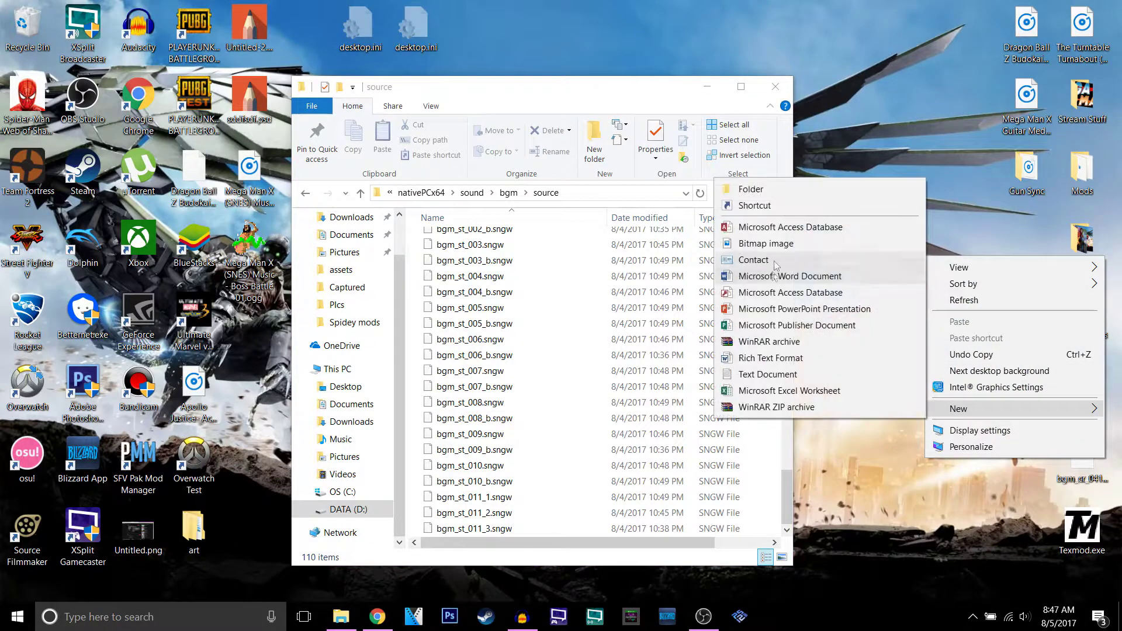
left_click(772, 186)
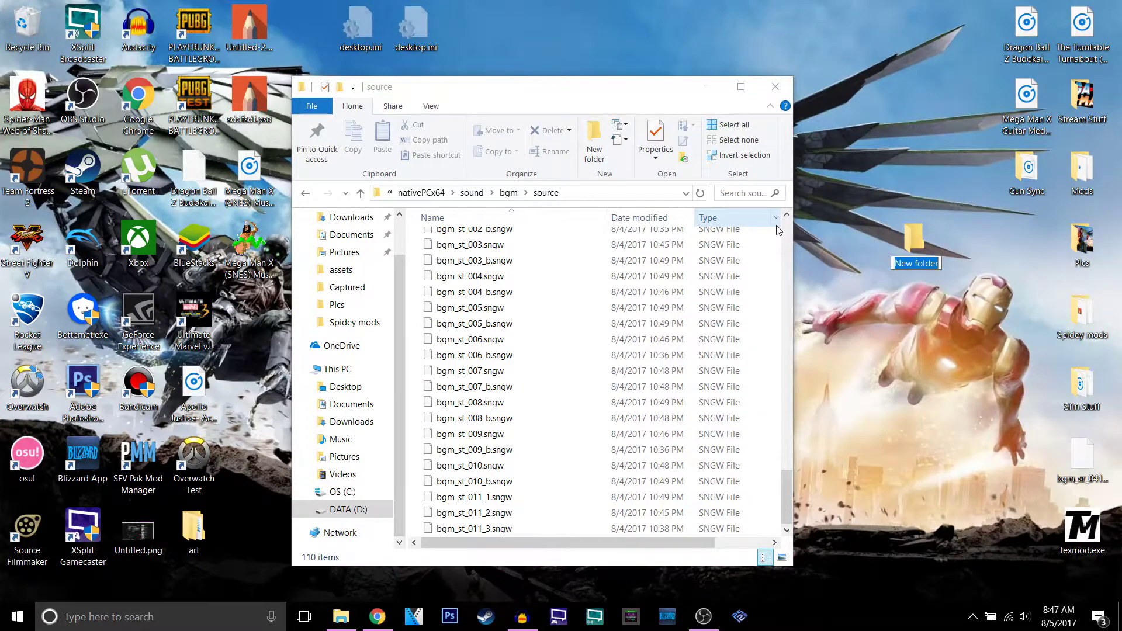
type("UMVC3")
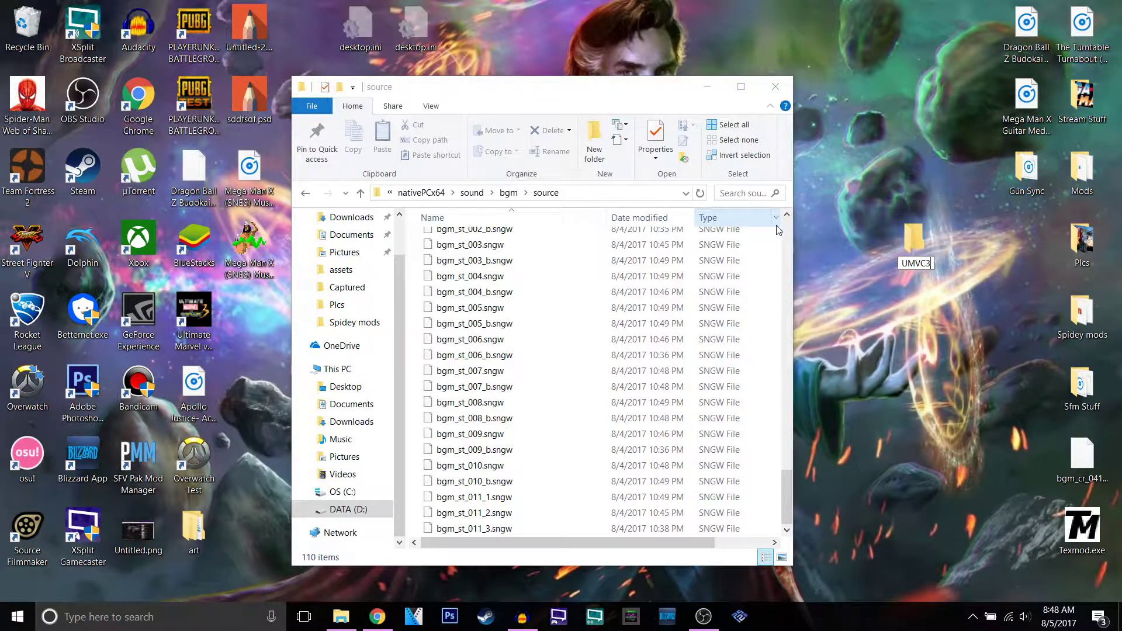
type(" Music Backup")
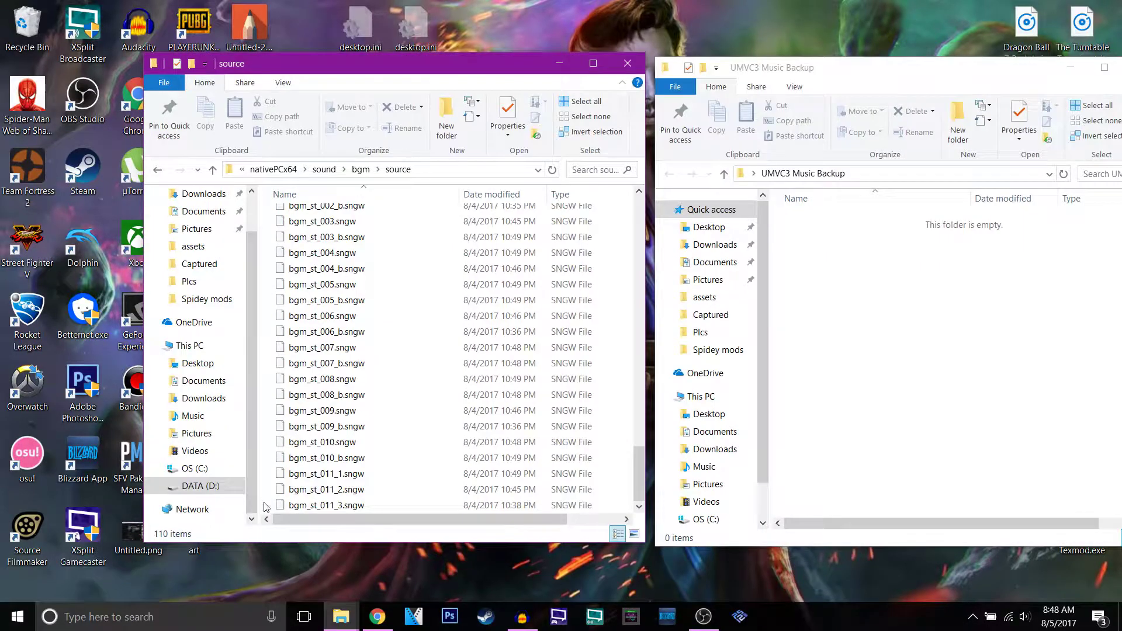
Copy all 110 music files from source and paste them into the backup folder.
left_click_drag(268, 505, 576, 124)
right_click(383, 500)
left_click(468, 394)
right_click(854, 328)
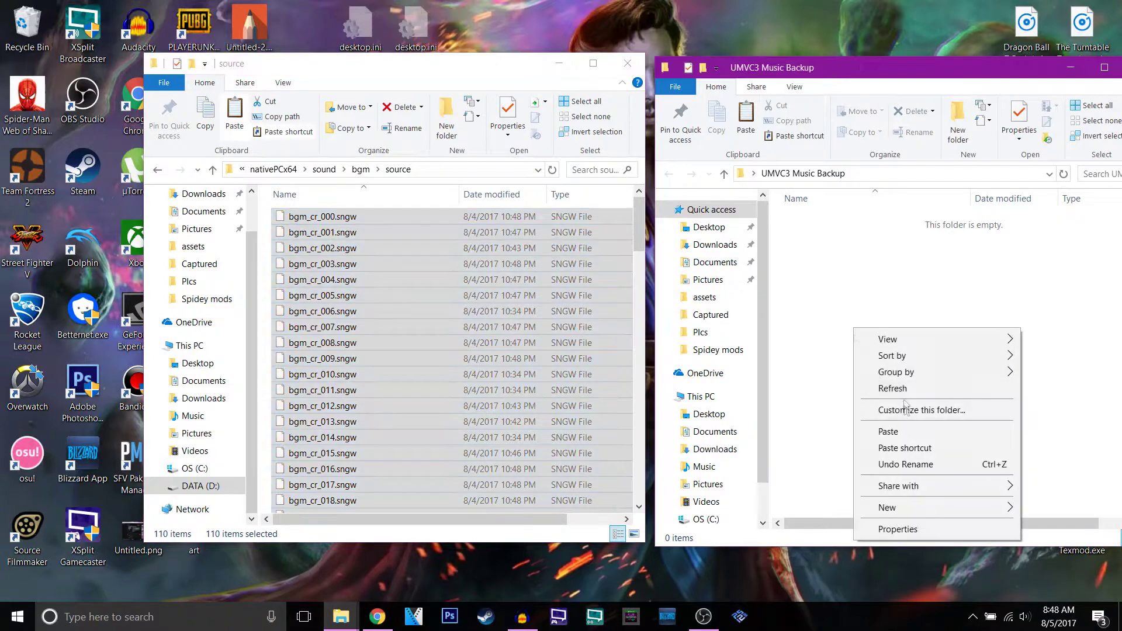
left_click(903, 432)
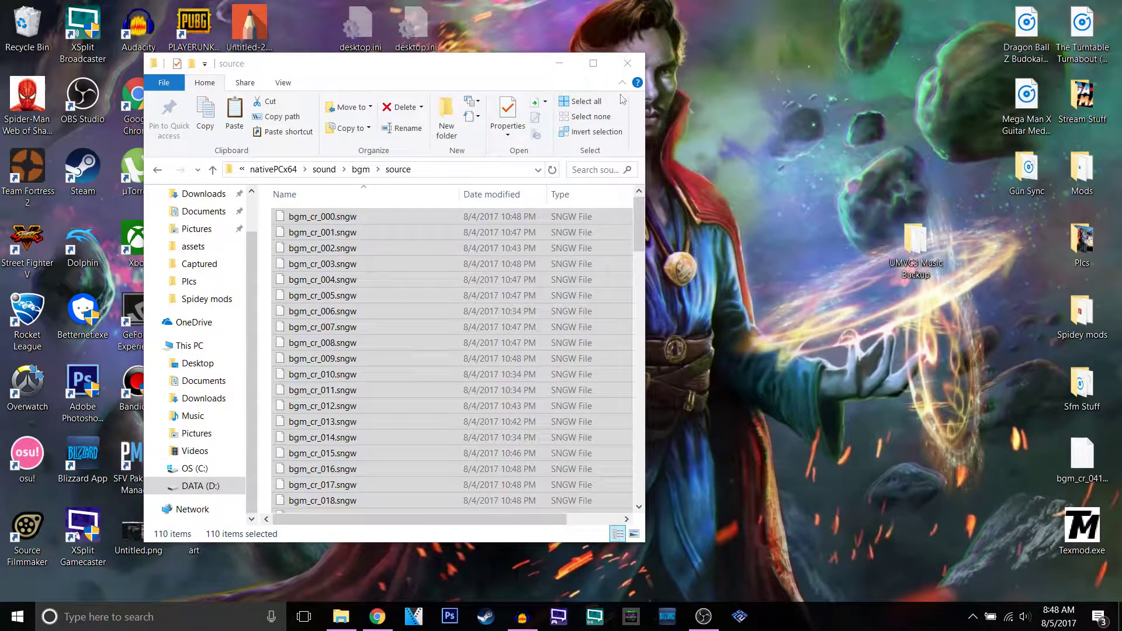
left_click_drag(516, 84, 755, 74)
left_click(626, 238)
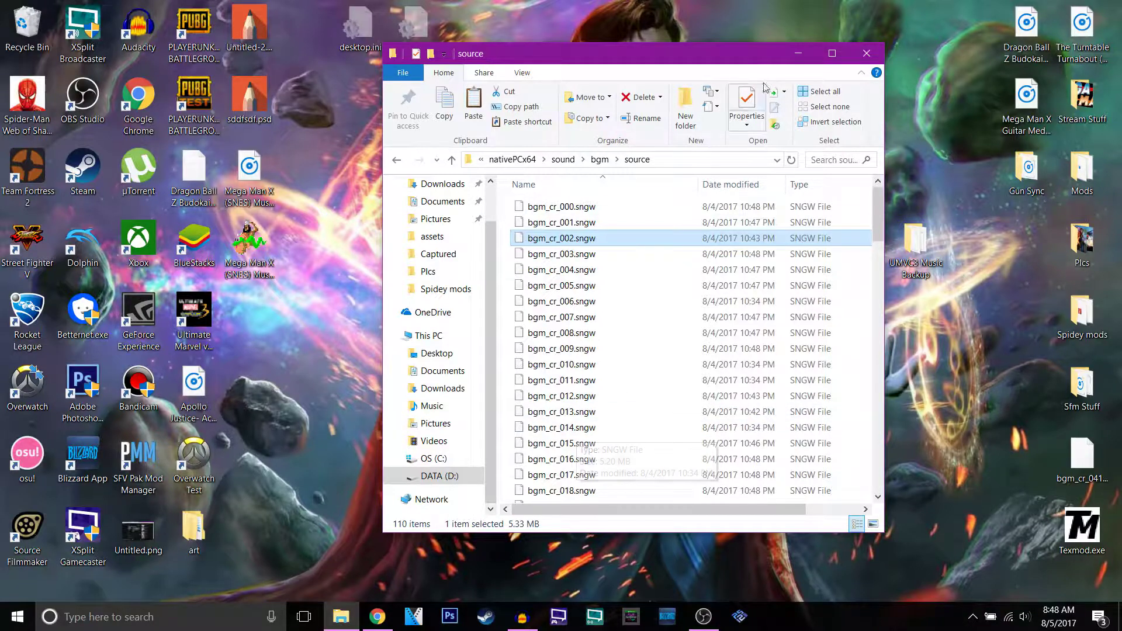
Copy the full file name bgm_cr_011.sngw from the game's original music file.
left_click(798, 53)
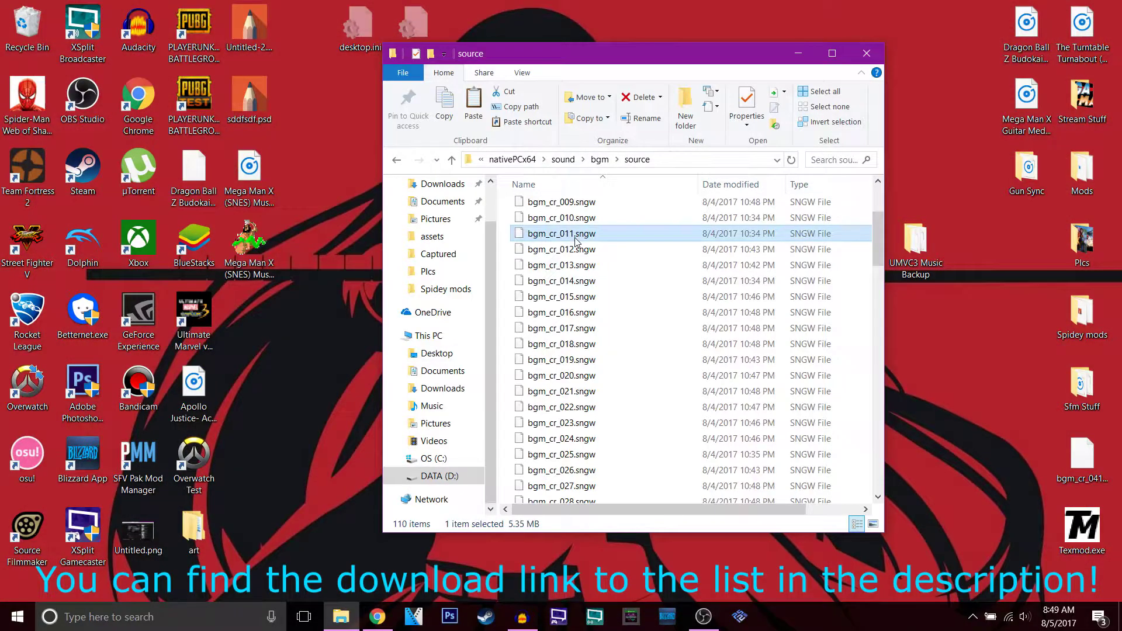
right_click(576, 242)
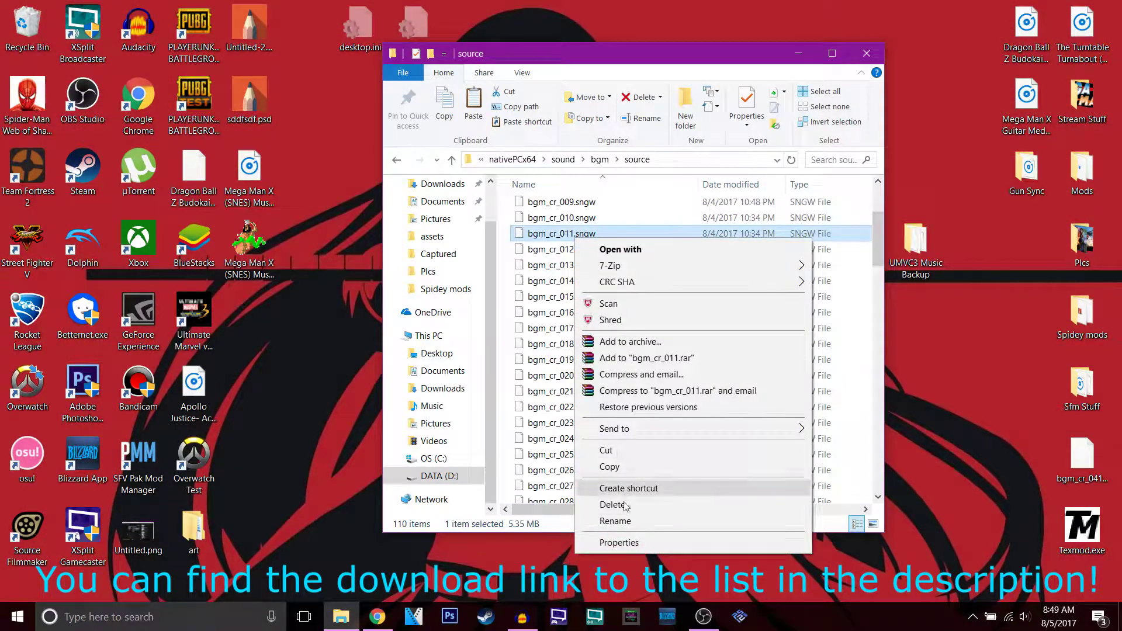
left_click(602, 519)
left_click_drag(599, 233, 525, 235)
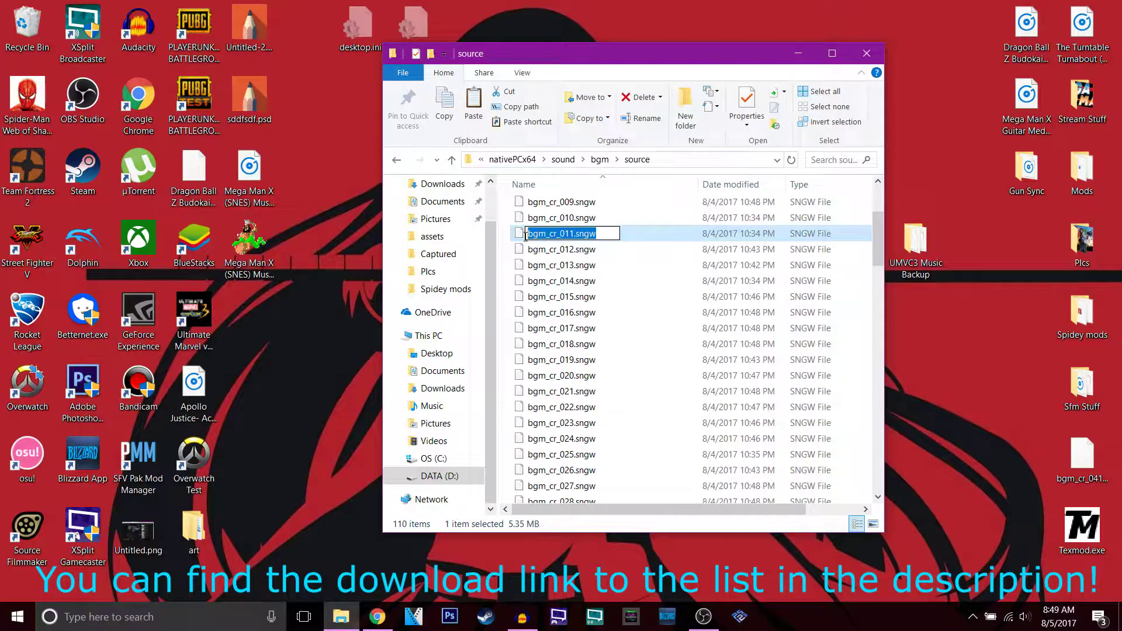
right_click(536, 238)
left_click(552, 276)
Rename the desktop Mega Man X Ogg file to bgm_cr_011.sngw, accepting the extension change.
left_click(259, 275)
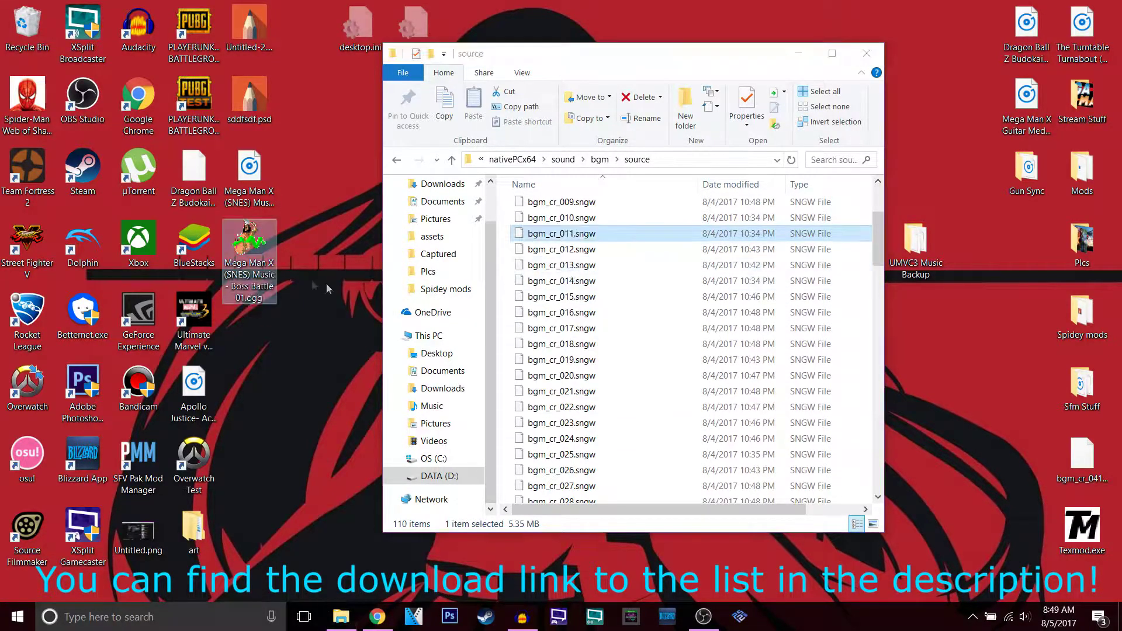
right_click(259, 275)
left_click(292, 563)
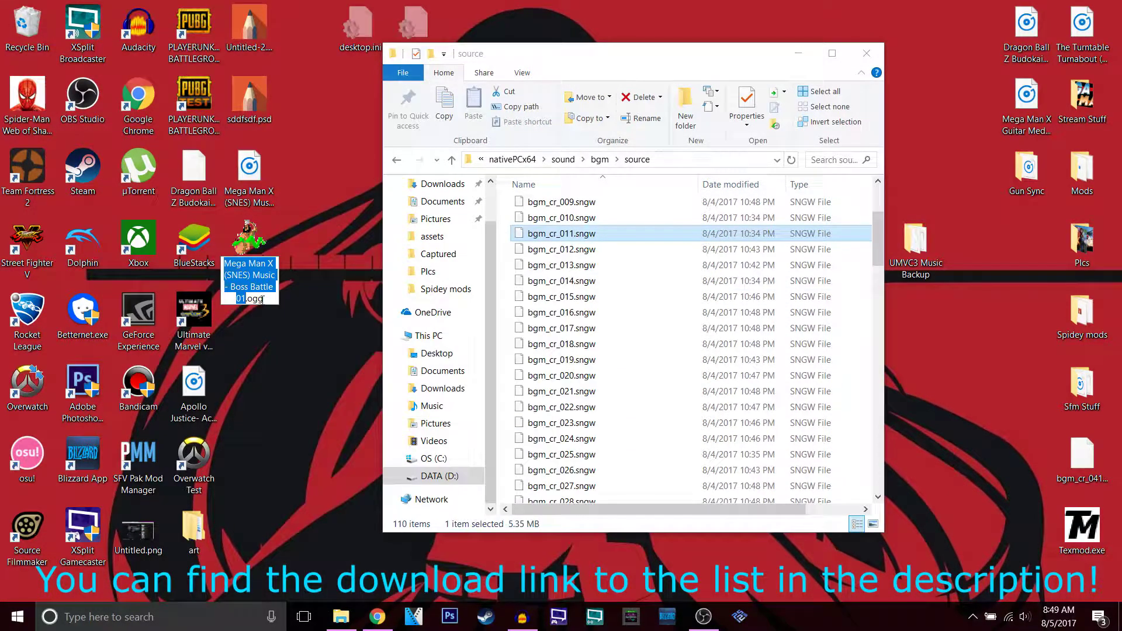
left_click_drag(263, 298, 222, 261)
right_click(238, 264)
left_click(268, 324)
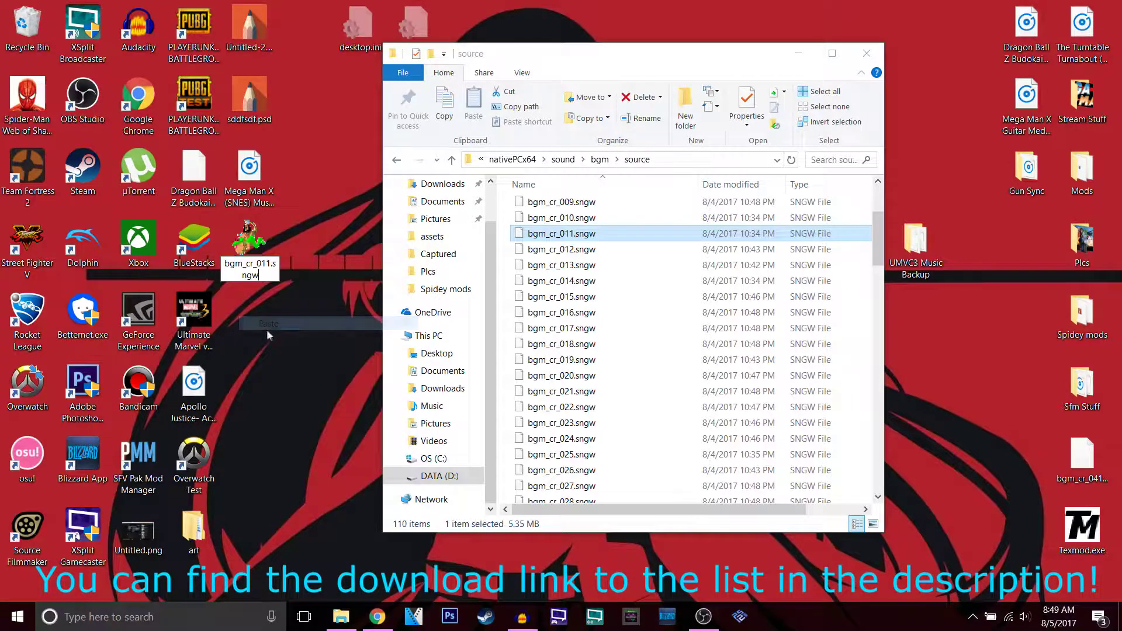
key("Return")
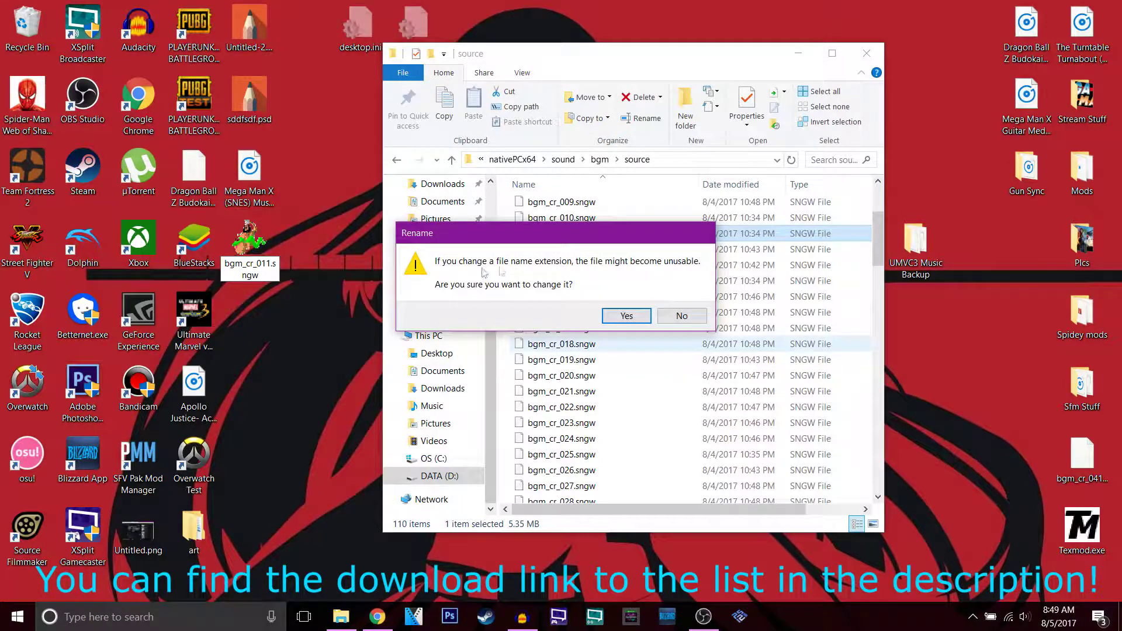
left_click(626, 316)
Copy the renamed file into source, replacing the original bgm_cr_011.sngw, and close Explorer.
left_click_drag(259, 245, 525, 266)
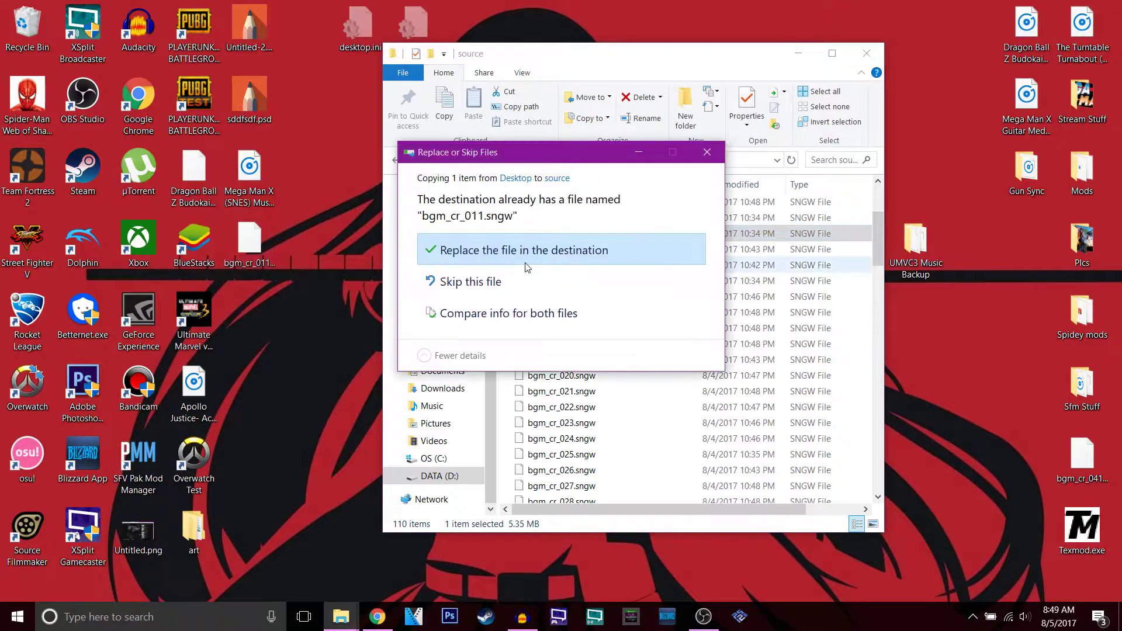
left_click(450, 252)
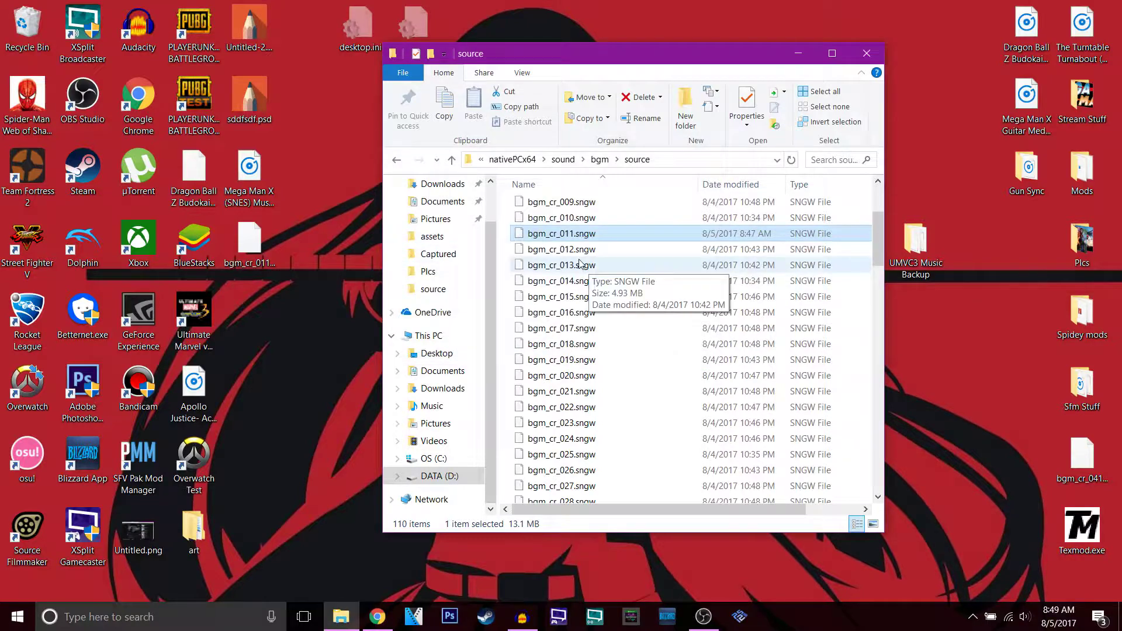
left_click(878, 59)
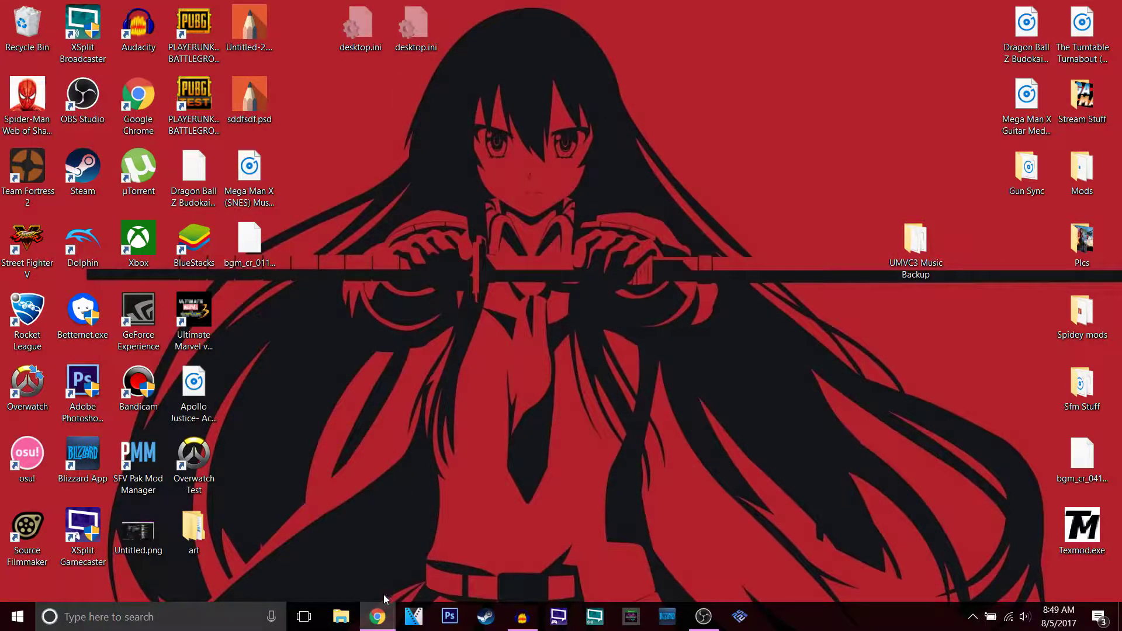